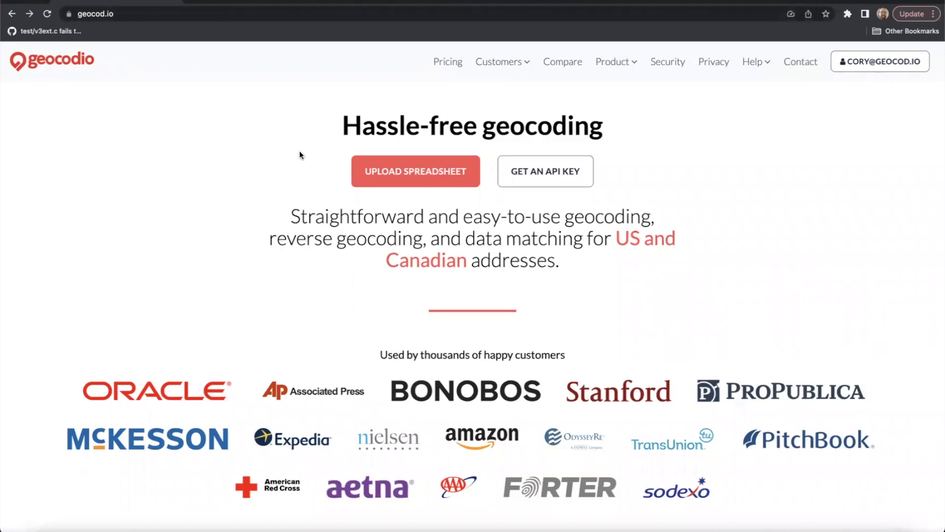
left_click(429, 176)
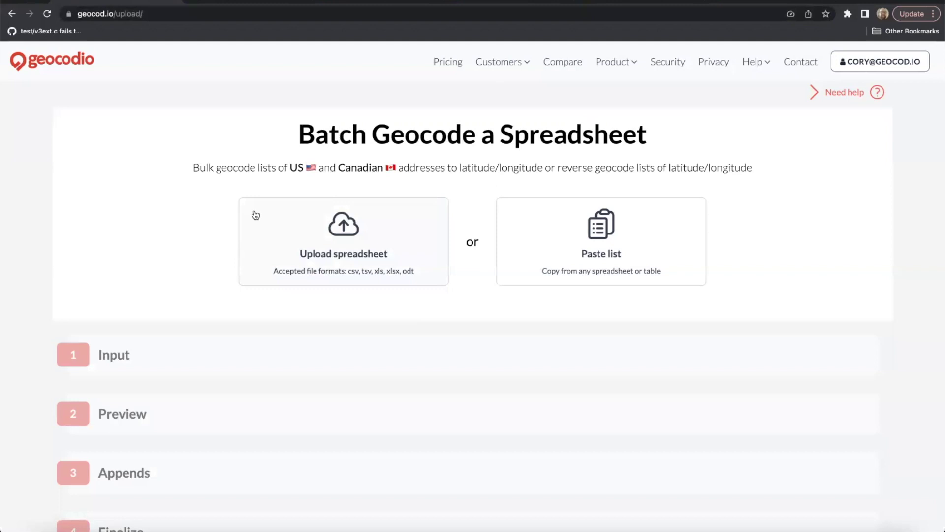
- In sample_list_split_headers, change the C1 heading from 'state' to 'province'
left_click(220, 0)
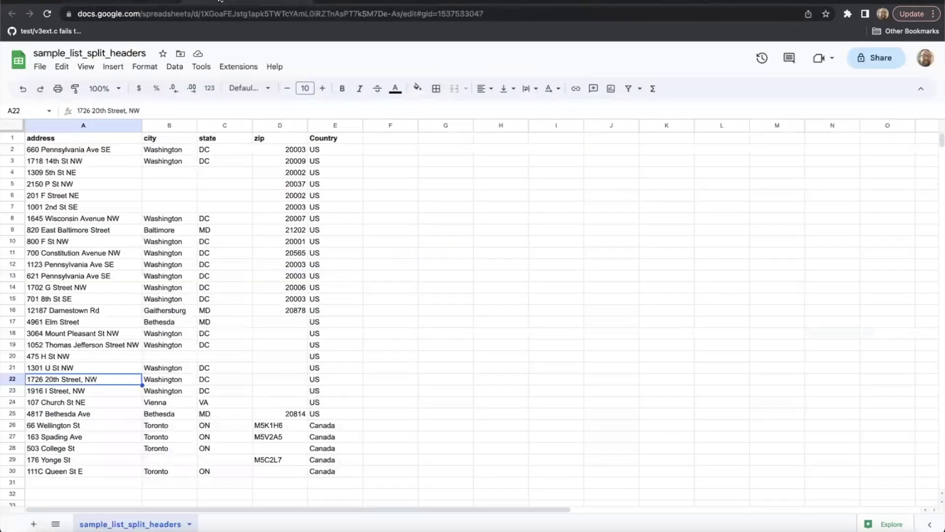
left_click(54, 138)
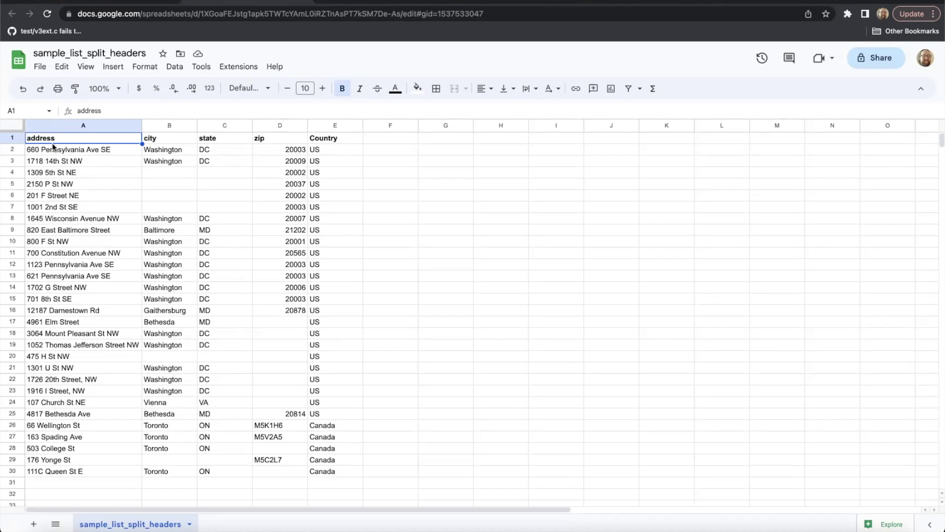
left_click(215, 139)
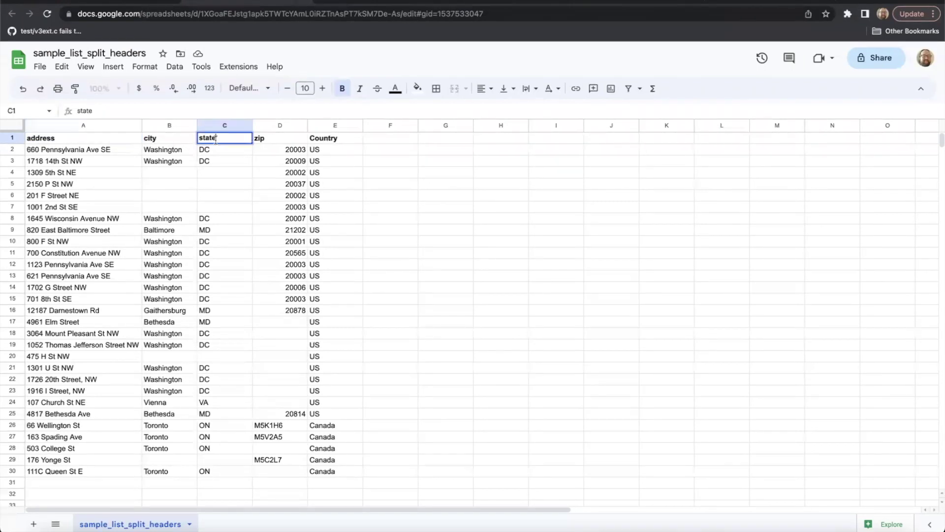
double_click(218, 138)
type("or")
key("BackSpace")
key("BackSpace")
type("province")
key("Return")
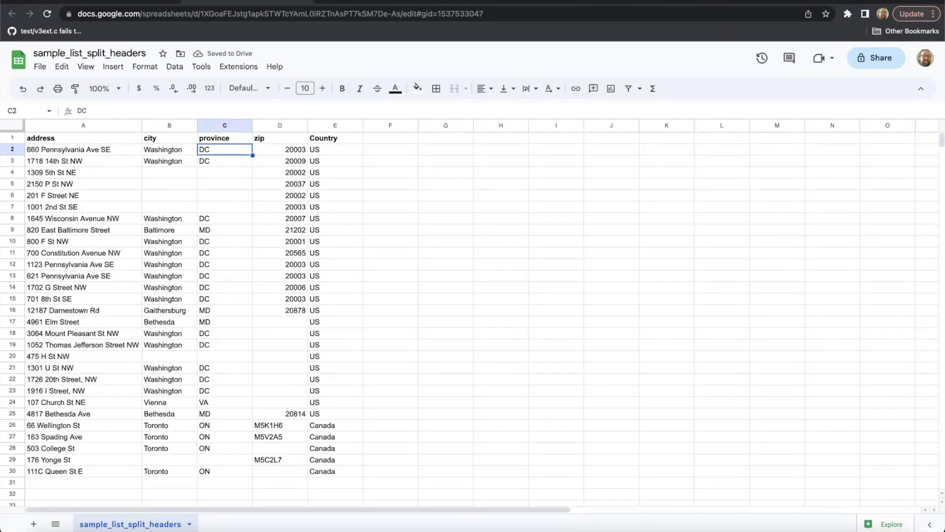
left_click(224, 138)
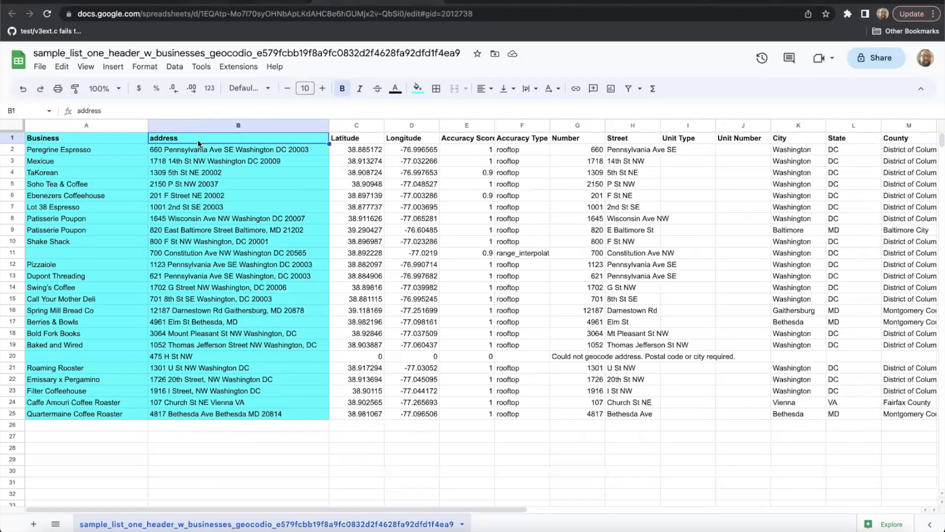
- Look through the reverse-geocoded and coordinates result sheets, then return to sample_list_split_headers
left_click(271, 413)
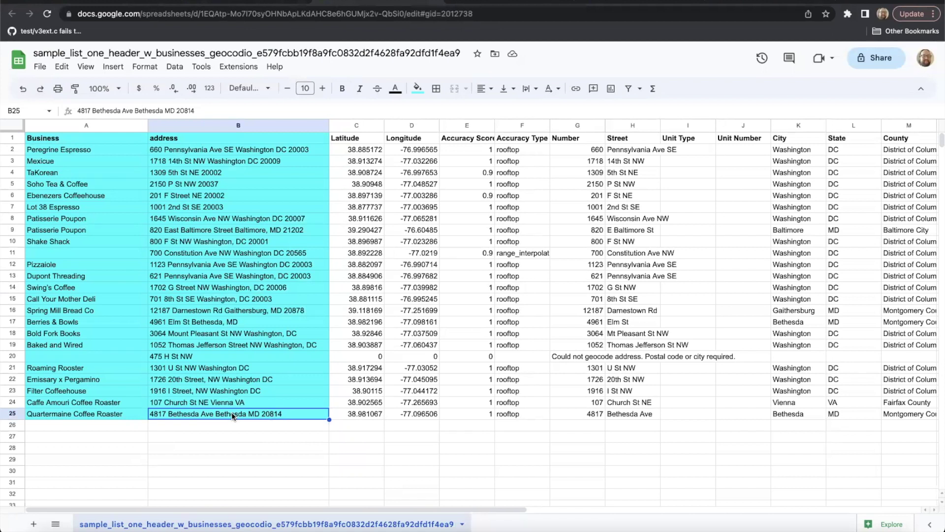
left_click(633, 3)
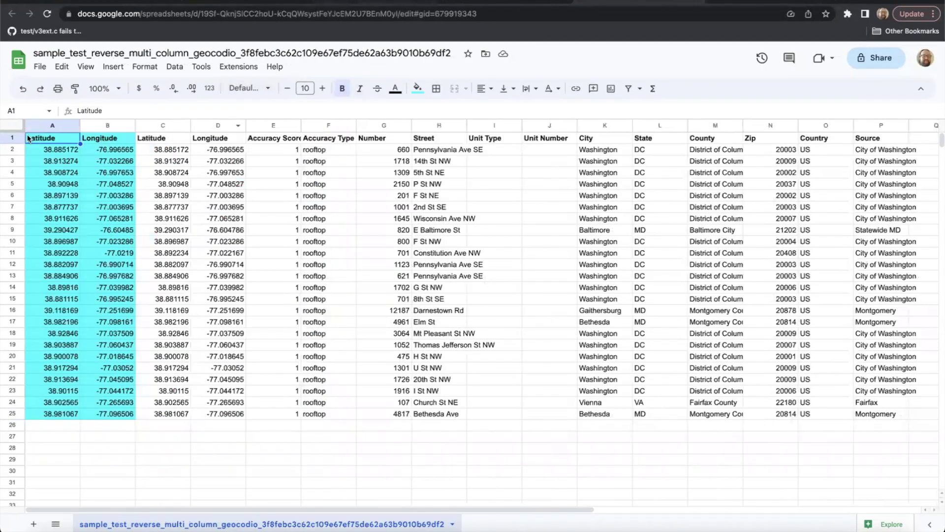
key("ctrl+shift+Tab")
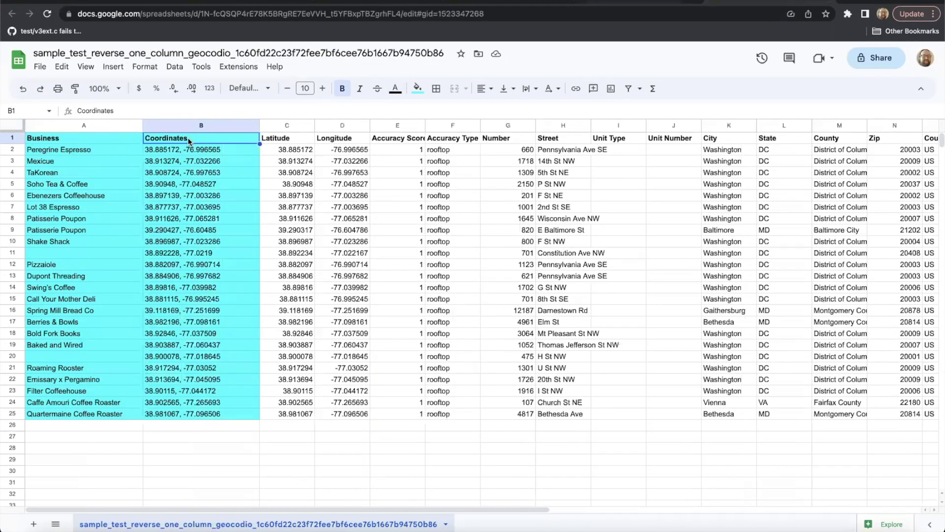
left_click(214, 1)
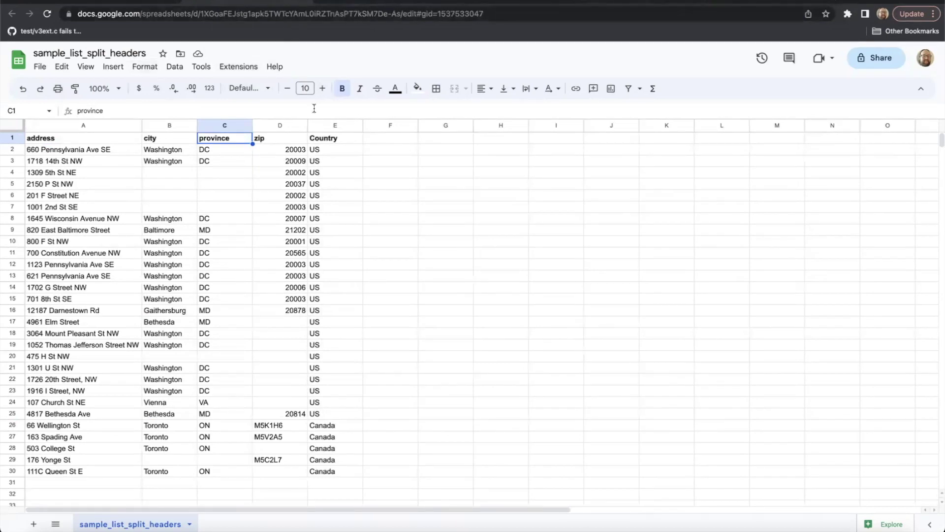
scroll(306, 256, "down", 5)
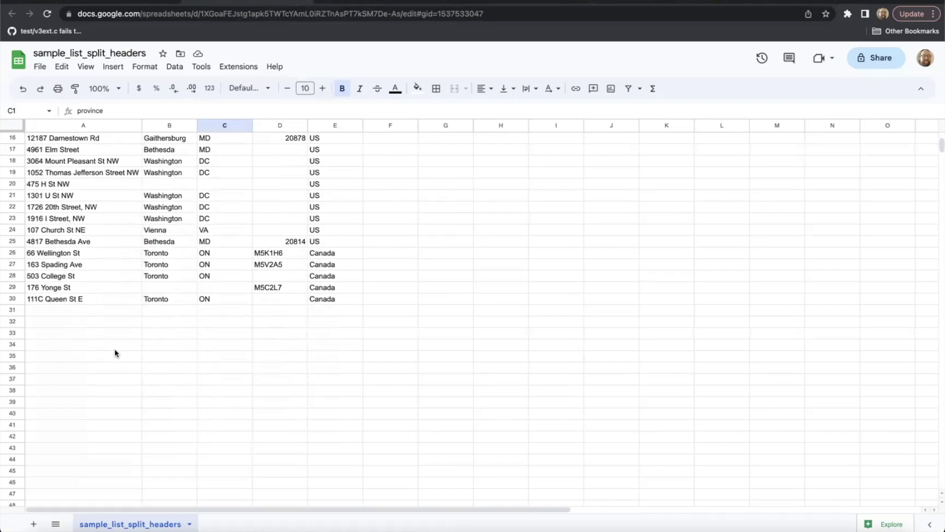
left_click(68, 337)
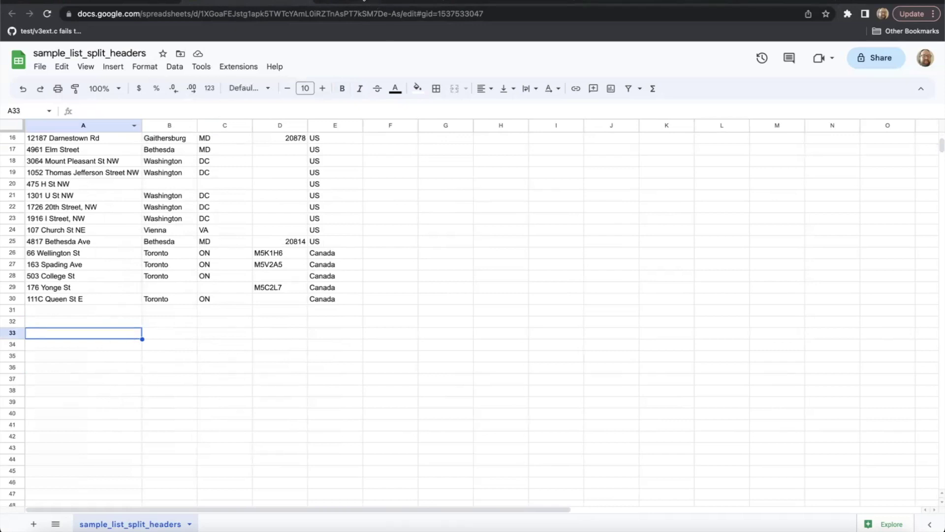
left_click(350, 1)
left_click_drag(206, 146, 231, 411)
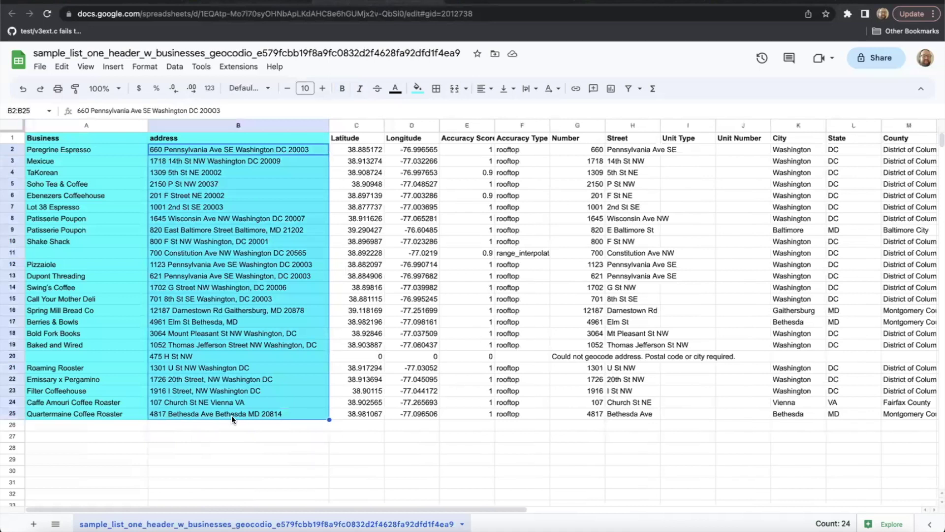
left_click(231, 415)
left_click(237, 1)
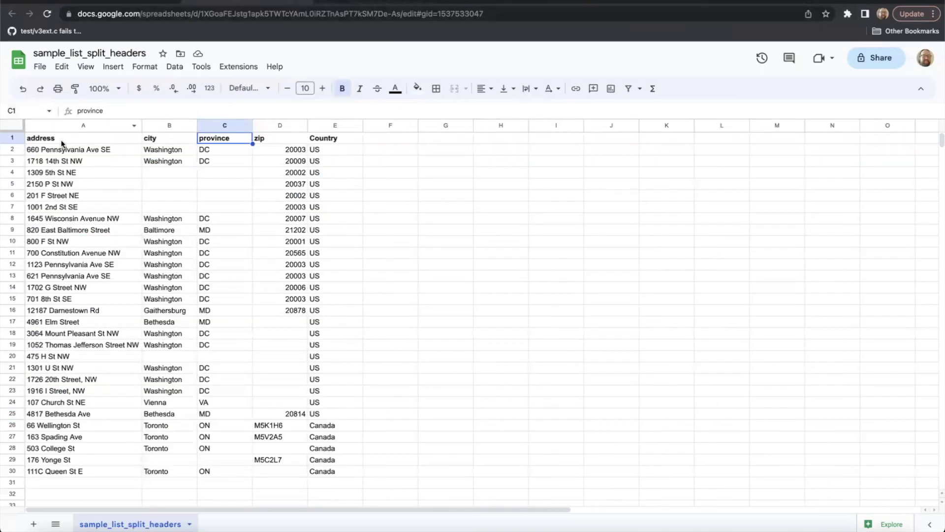
left_click(79, 149)
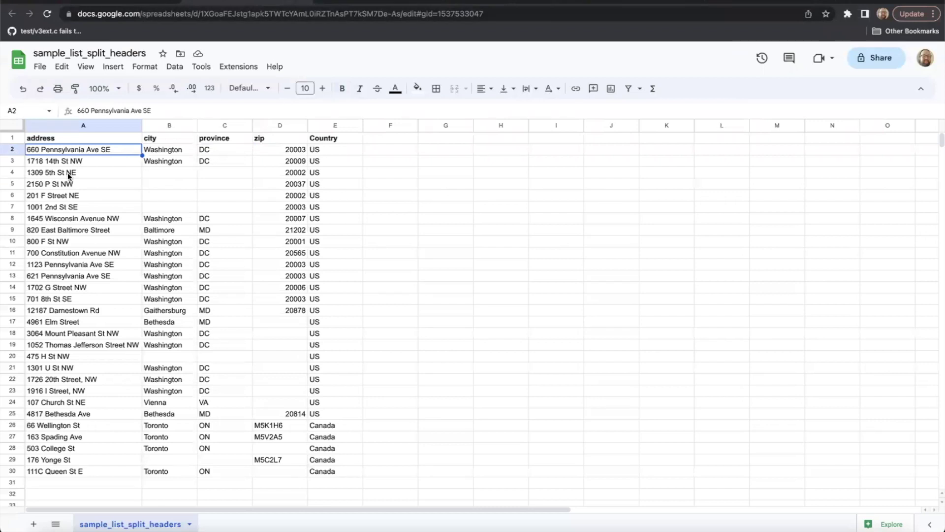
double_click(40, 149)
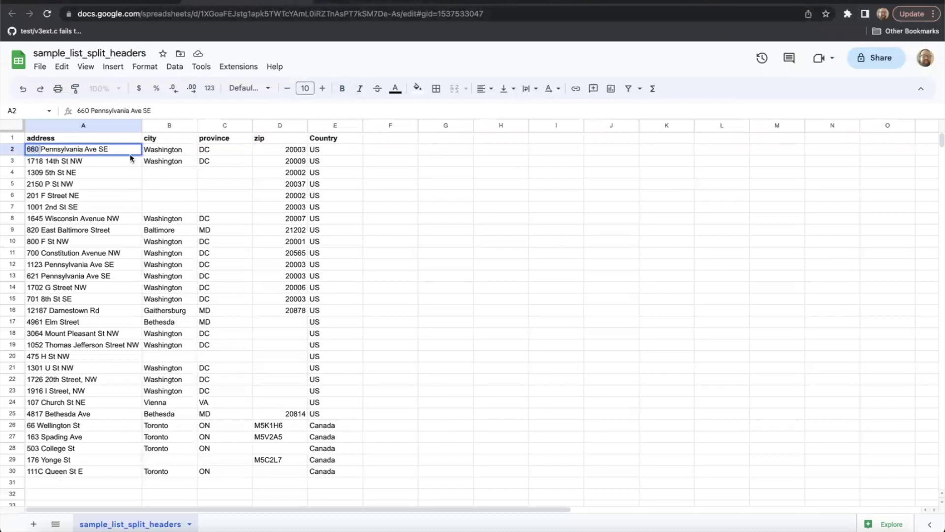
left_click_drag(110, 149, 44, 150)
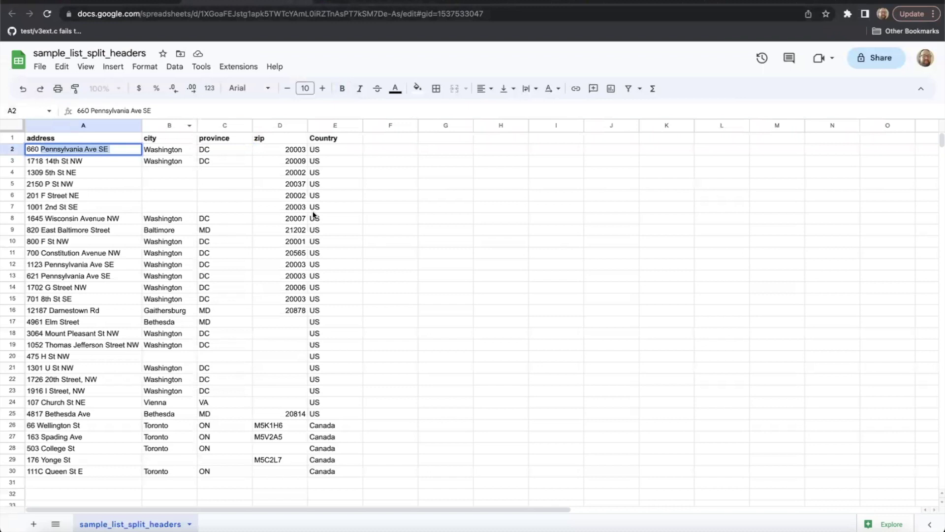
left_click(164, 149)
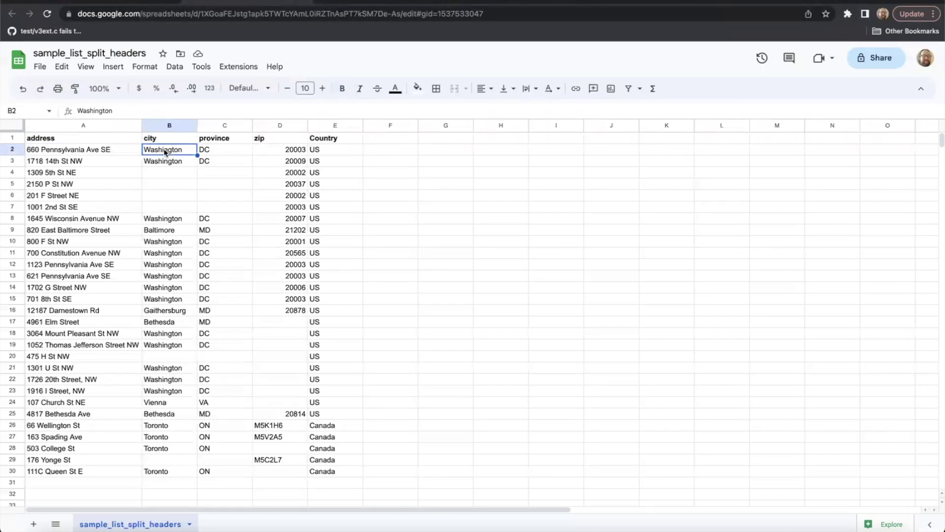
left_click(91, 139)
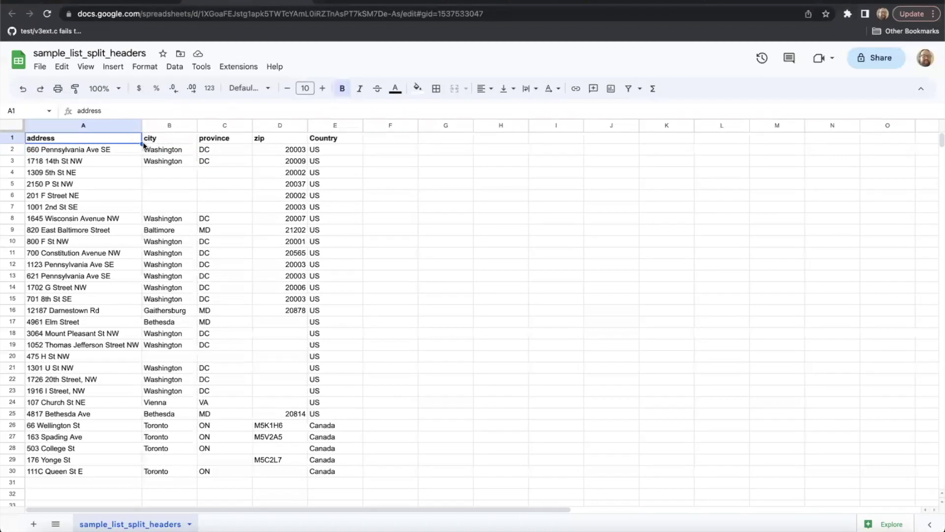
left_click(227, 139)
left_click(284, 140)
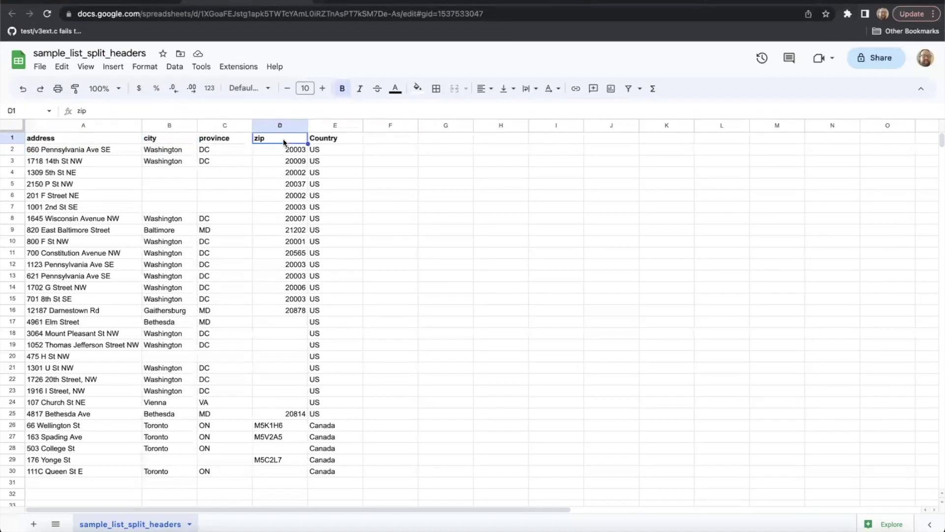
left_click(338, 144)
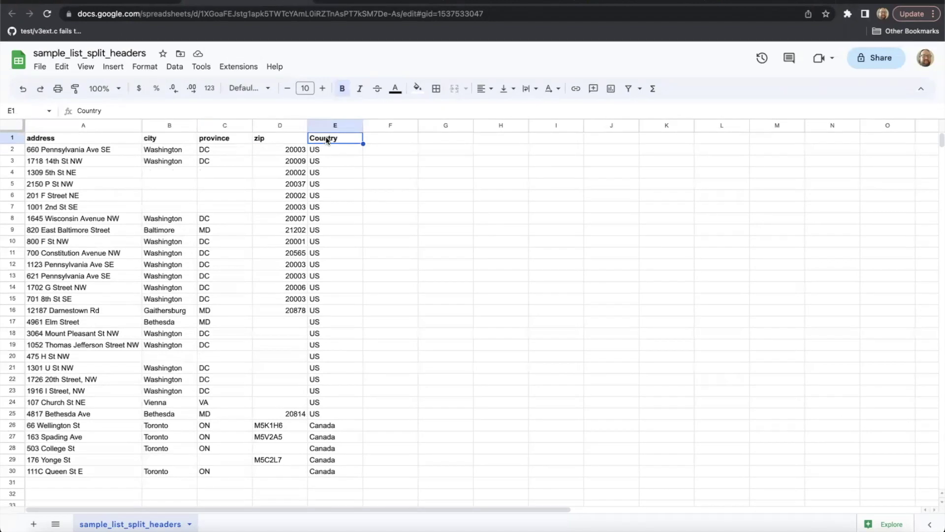
left_click(298, 148)
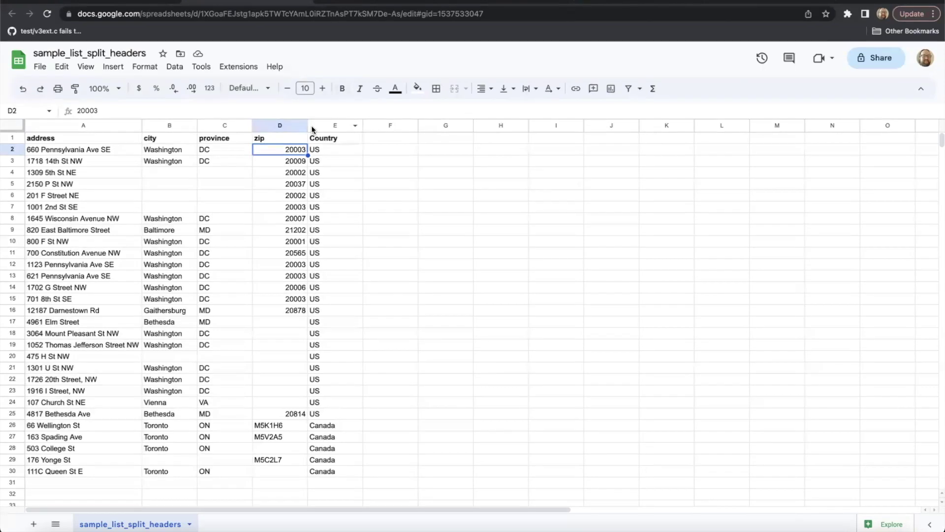
left_click(341, 3)
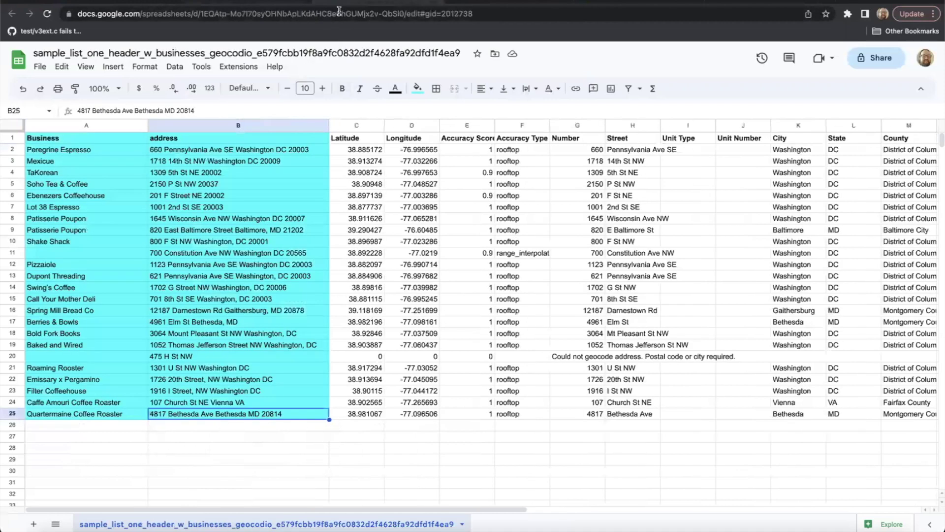
left_click(60, 138)
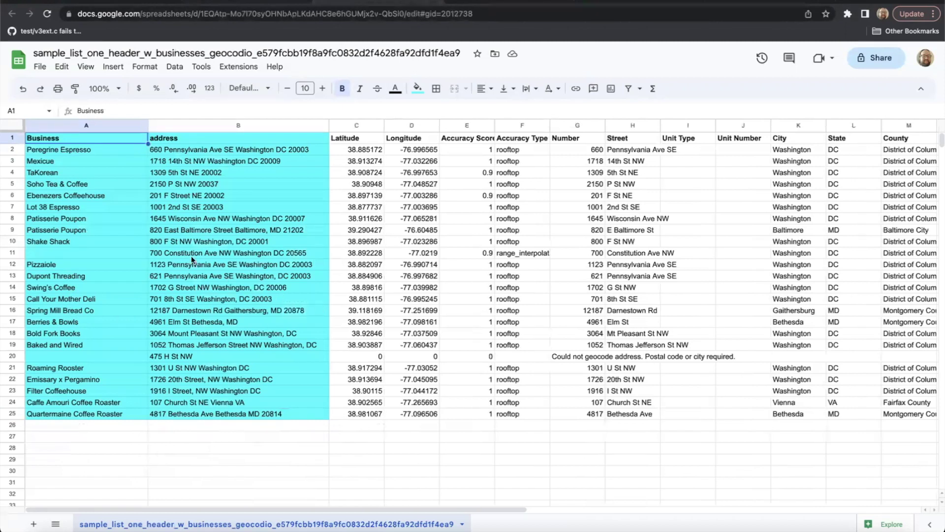
left_click(68, 173)
scroll(443, 219, "right", 3)
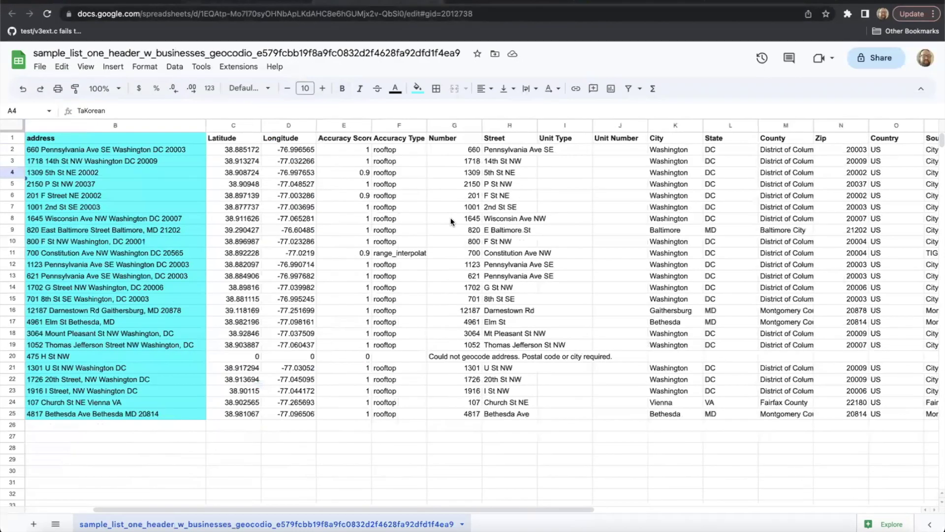
scroll(451, 222, "right", 2)
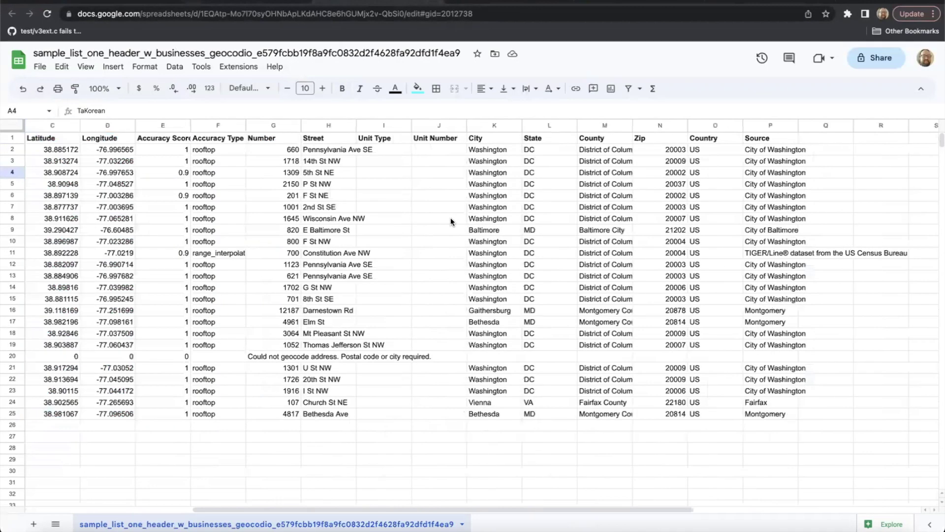
scroll(451, 222, "left", 3)
left_click(53, 140)
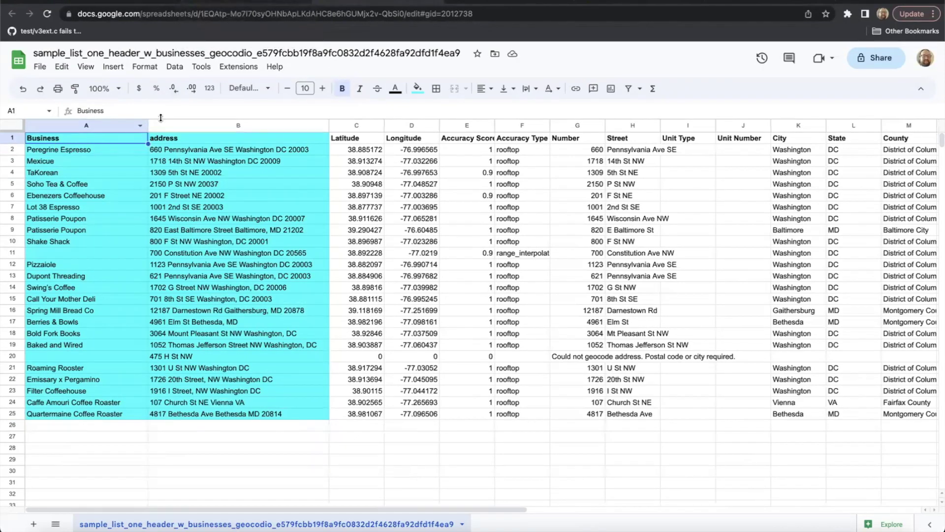
- On sample_list_split_headers, inspect the address header and the Country column's US and Canada values
left_click(221, 3)
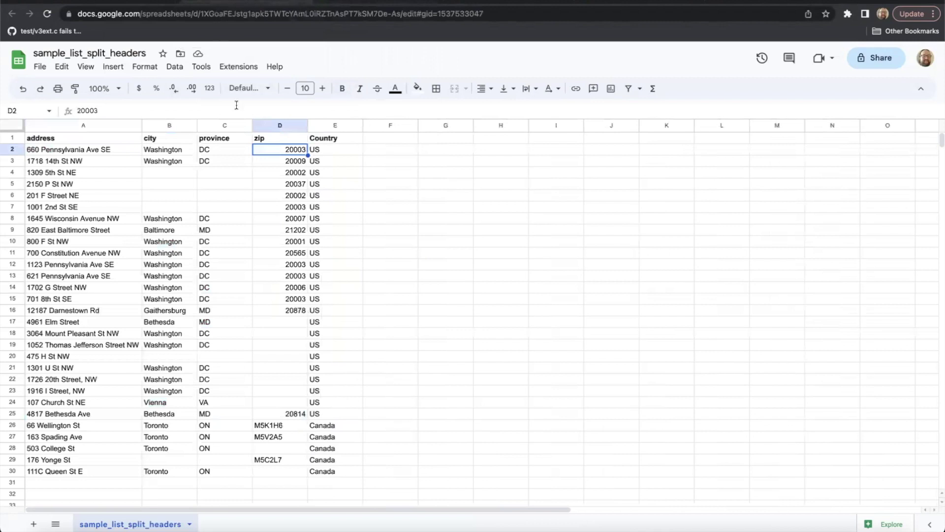
left_click(93, 143)
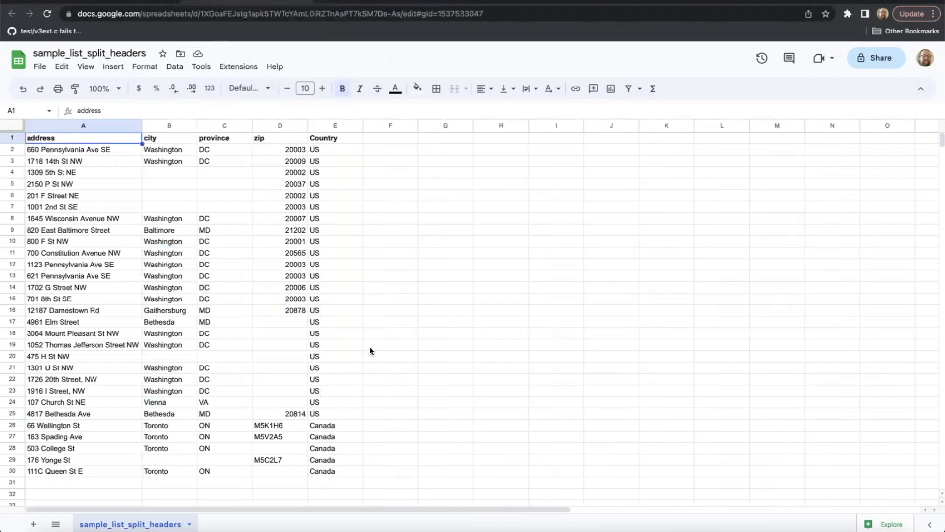
left_click(348, 425)
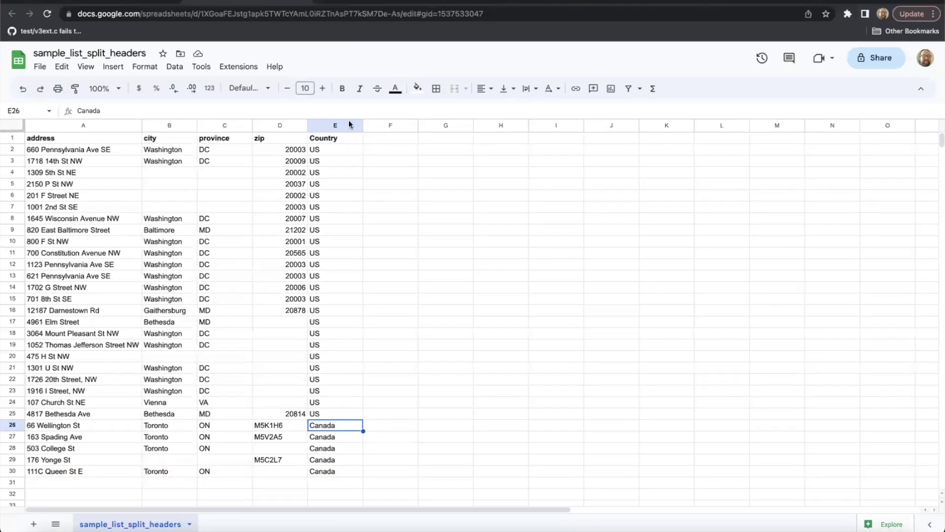
left_click(343, 140)
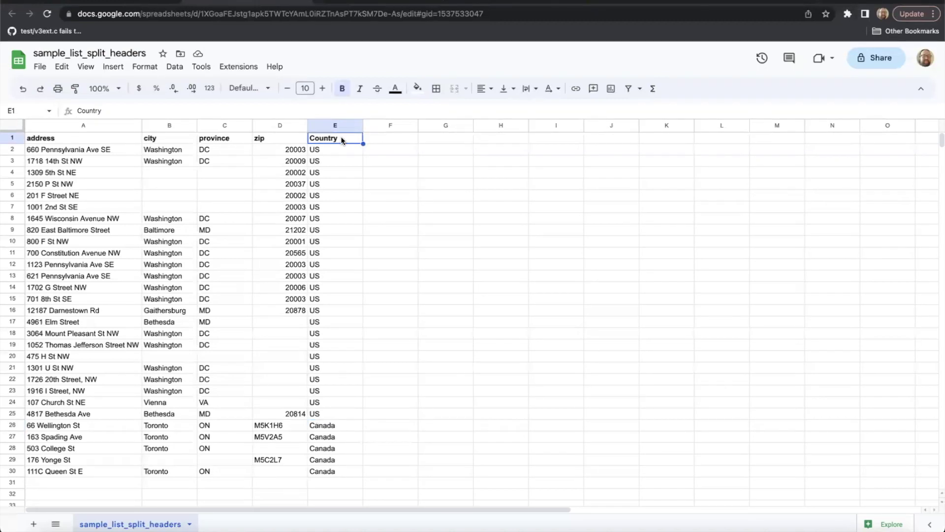
left_click(341, 160)
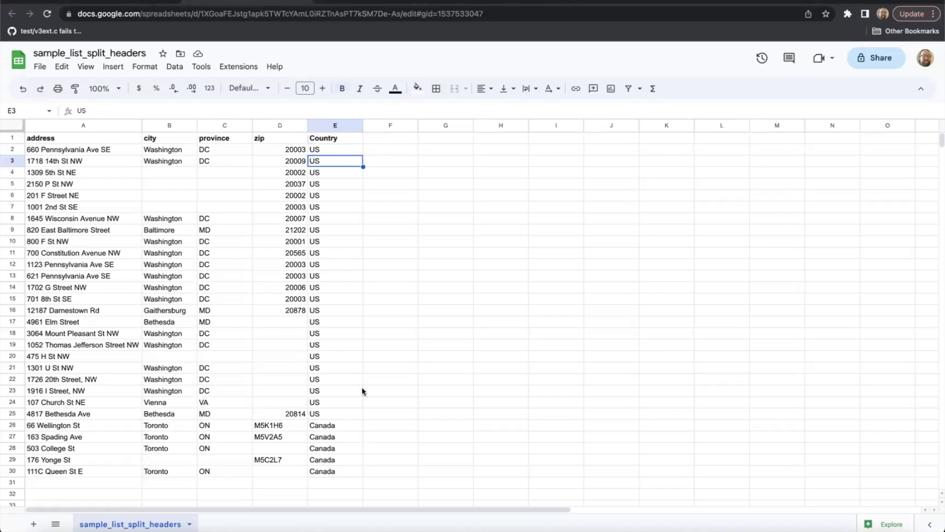
left_click(345, 438)
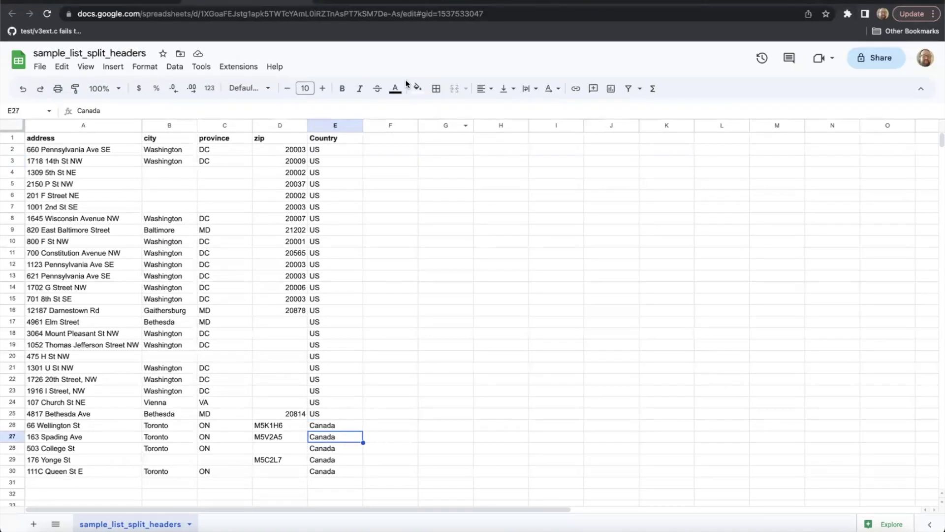
- Append 'Canada' to the B25 address in the geocoded sheet, leaving it unbolded
left_click(358, 1)
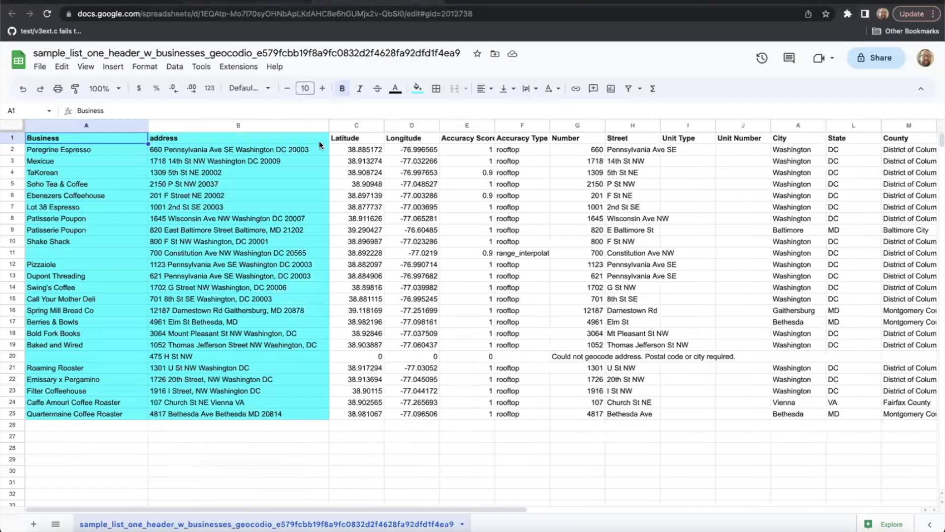
double_click(314, 415)
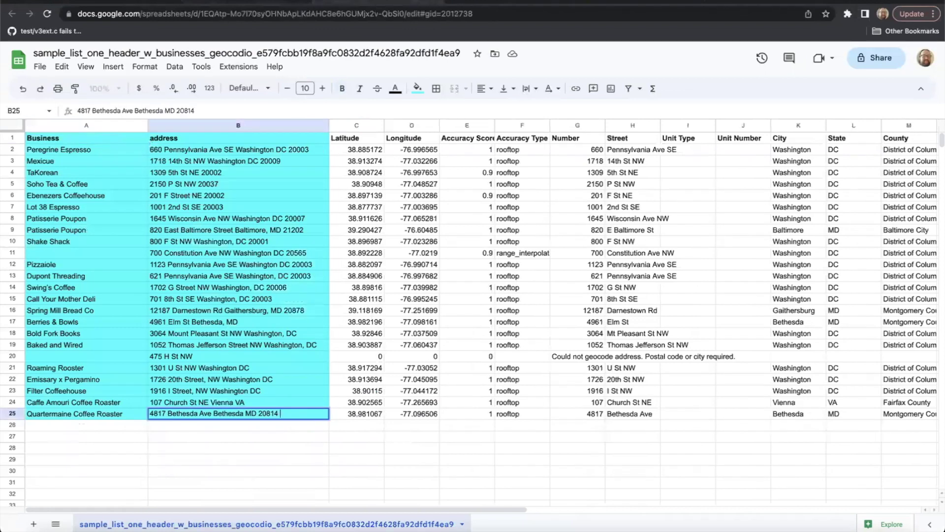
type("Canda")
key("BackSpace")
key("BackSpace")
type("ada")
key("Return")
key("ctrl+b")
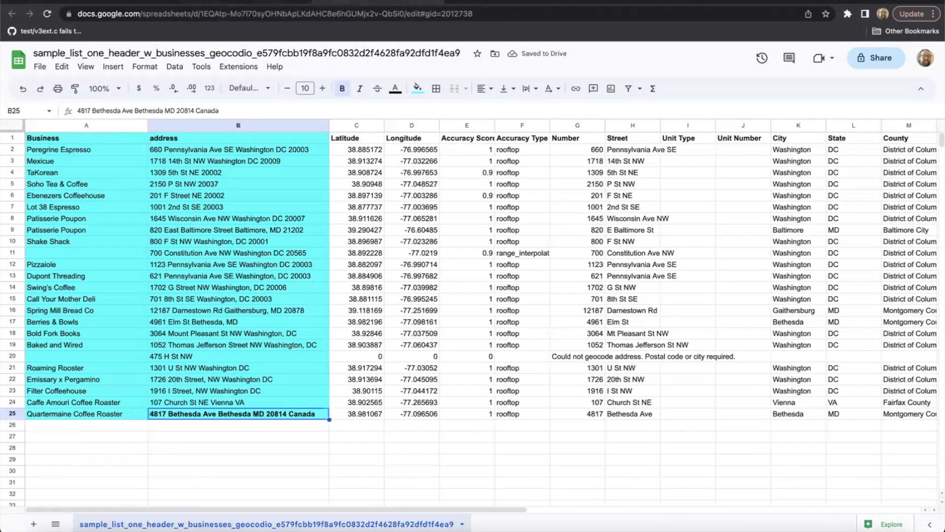
key("ctrl+b")
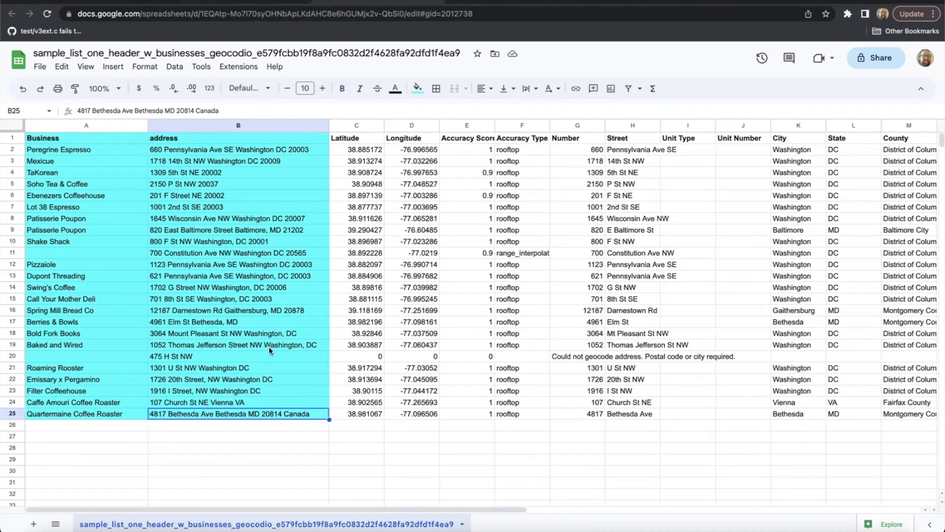
left_click(230, 3)
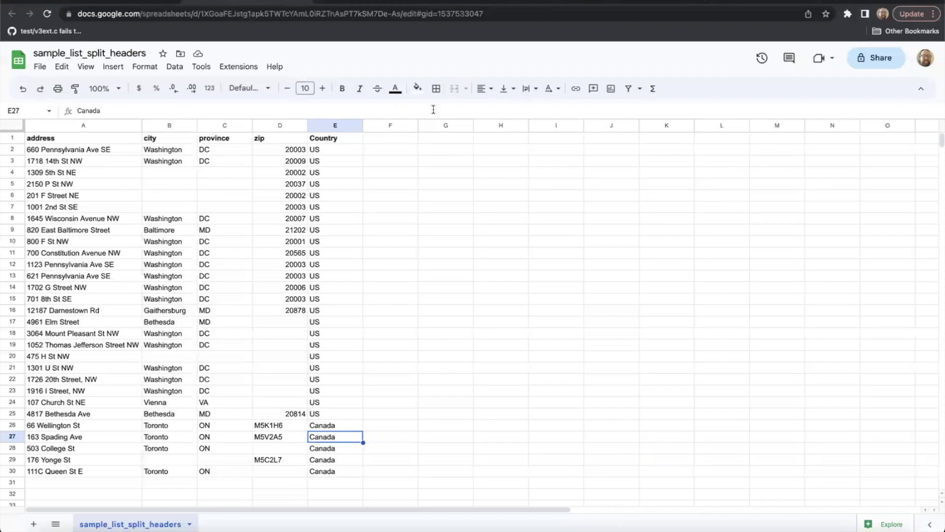
left_click(334, 145)
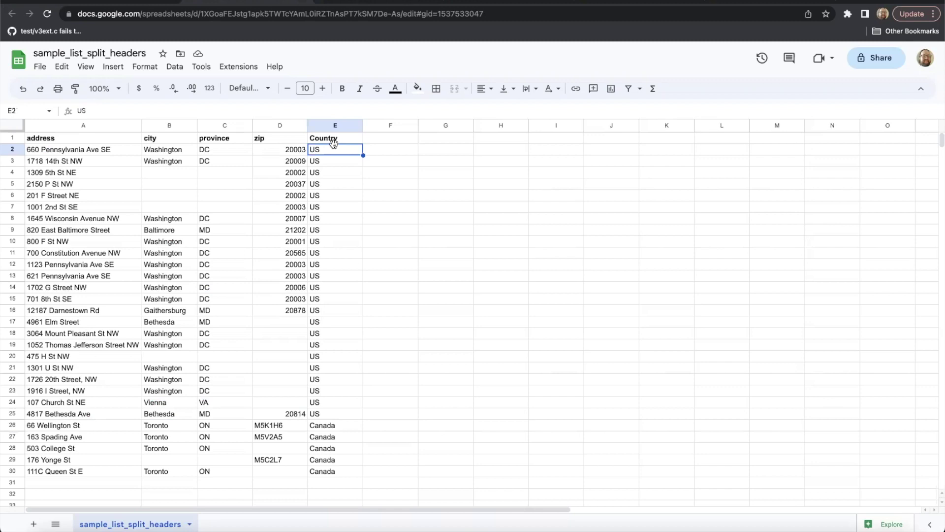
left_click(99, 172)
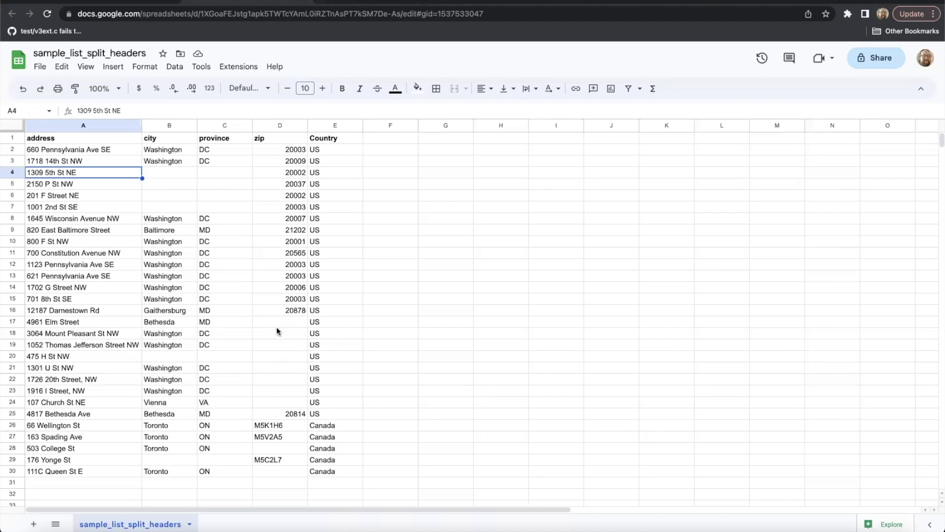
scroll(278, 385, "down", 1)
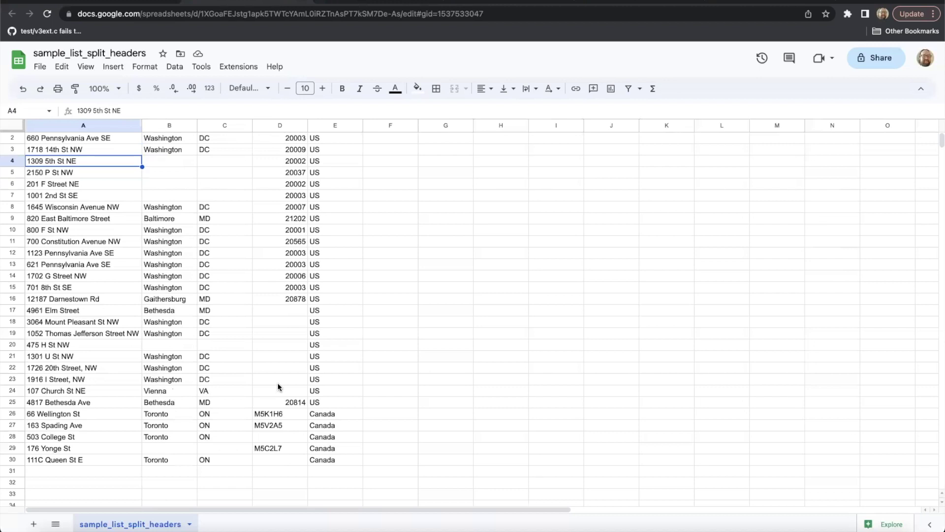
scroll(279, 386, "up", 1)
left_click(71, 151)
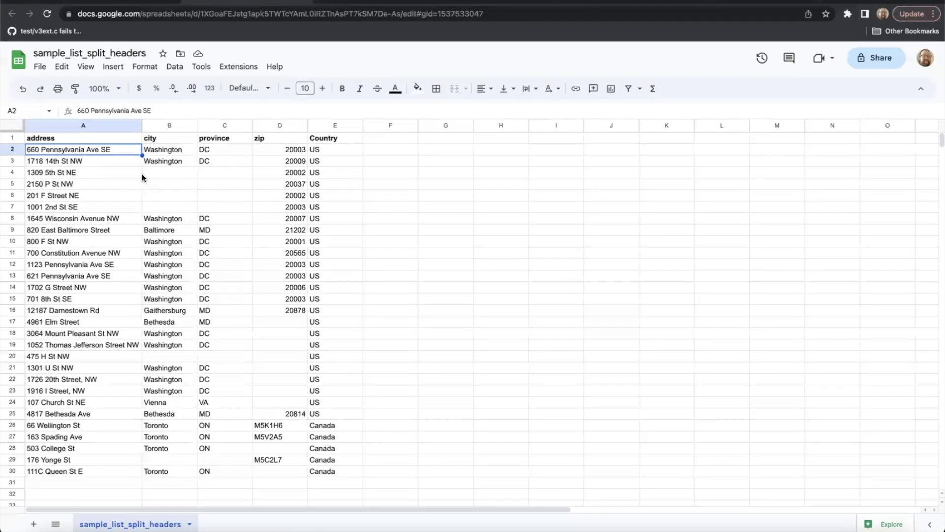
- Change the C1 heading from 'province' back to 'state'
left_click(170, 173)
left_click(206, 173)
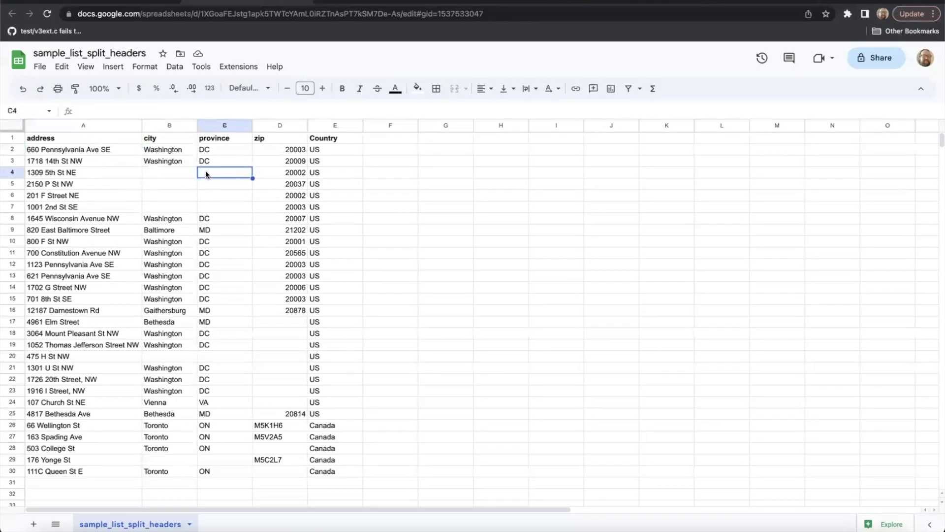
left_click(216, 141)
double_click(232, 137)
double_click(221, 137)
type("stat")
key("BackSpace")
key("BackSpace")
key("BackSpace")
type("tate")
key("Return")
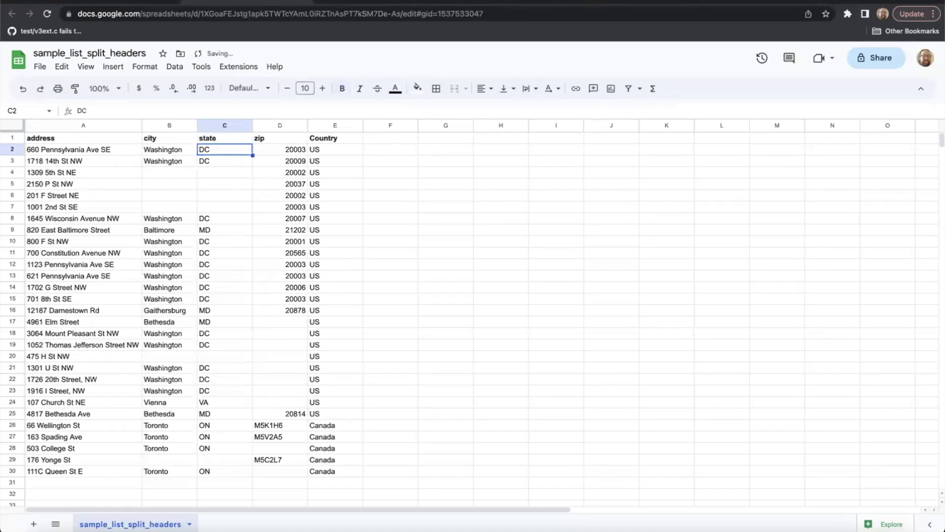
- Check the empty city and state cells in row 4
key("Down")
key("Down")
key("Left")
key("Left")
key("Right")
key("Right")
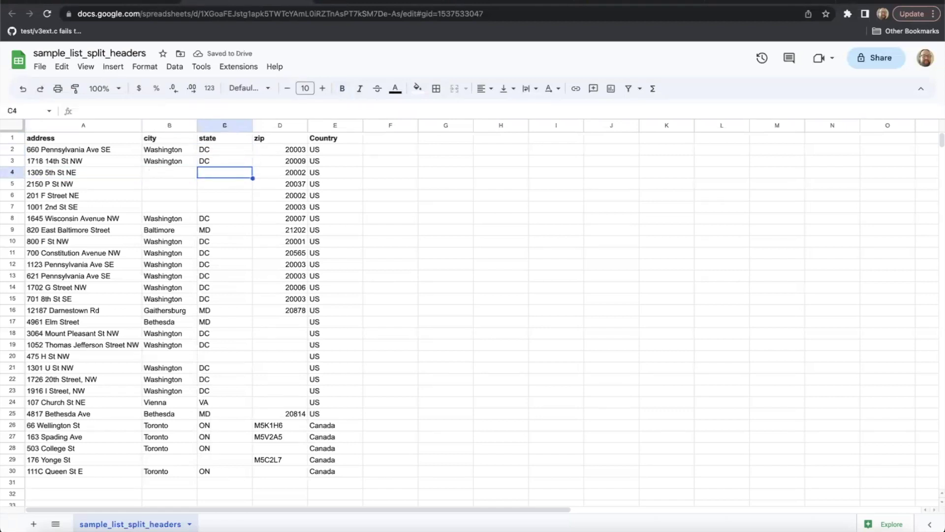
key("Right")
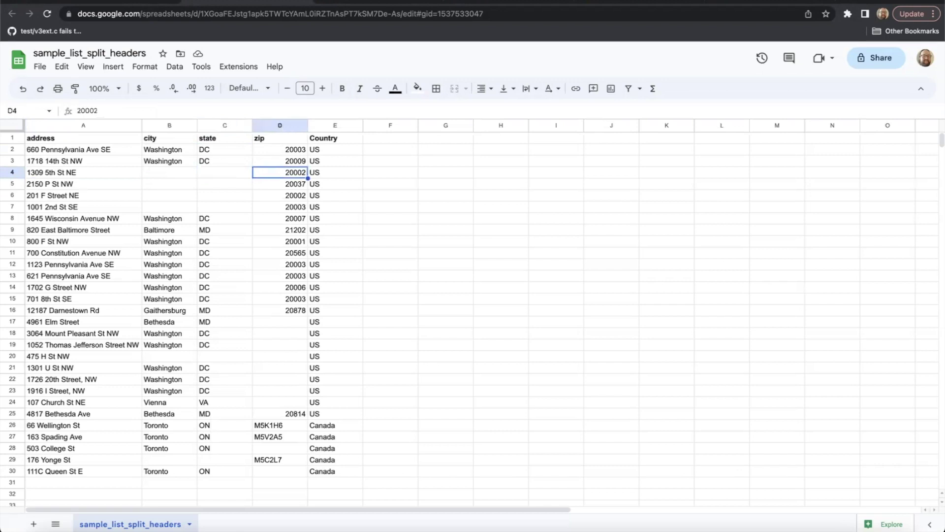
left_click(170, 173)
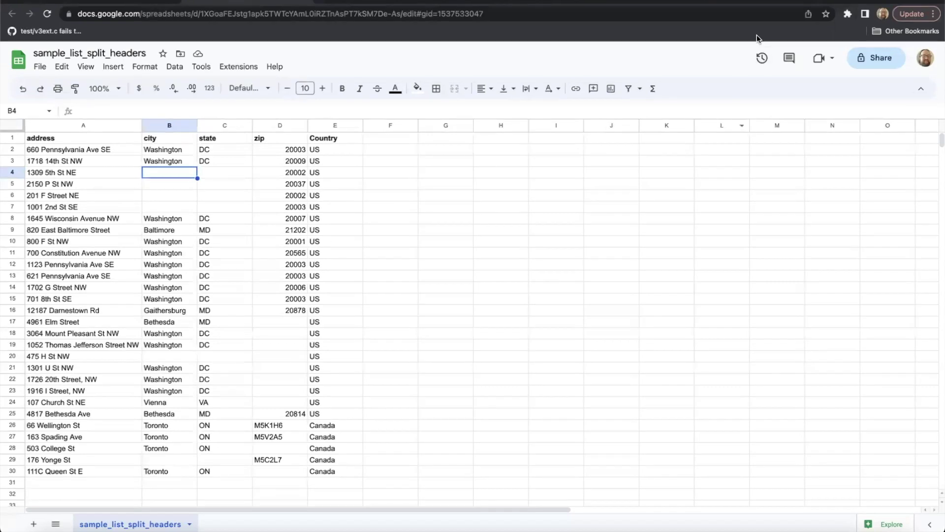
- Review the geocoded city and ZIP results sheet, including the first row's accuracy type
left_click(531, 2)
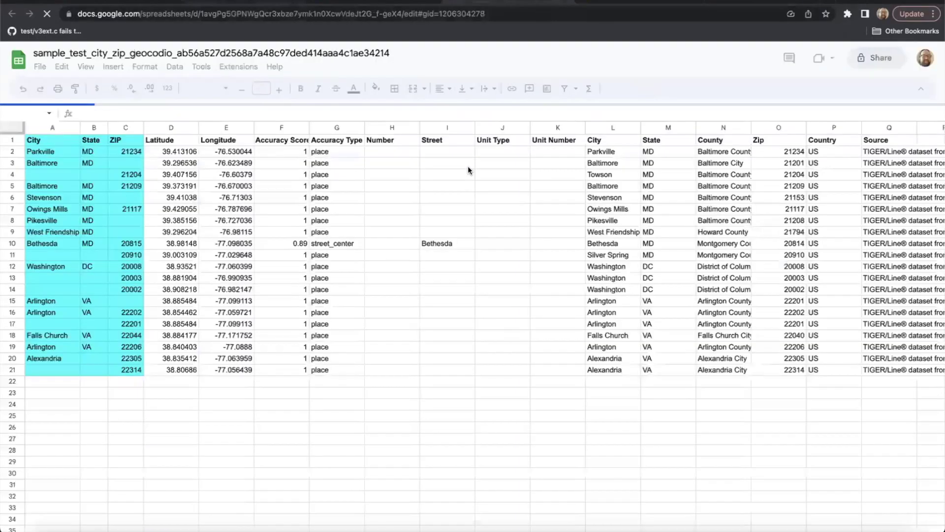
left_click(327, 153)
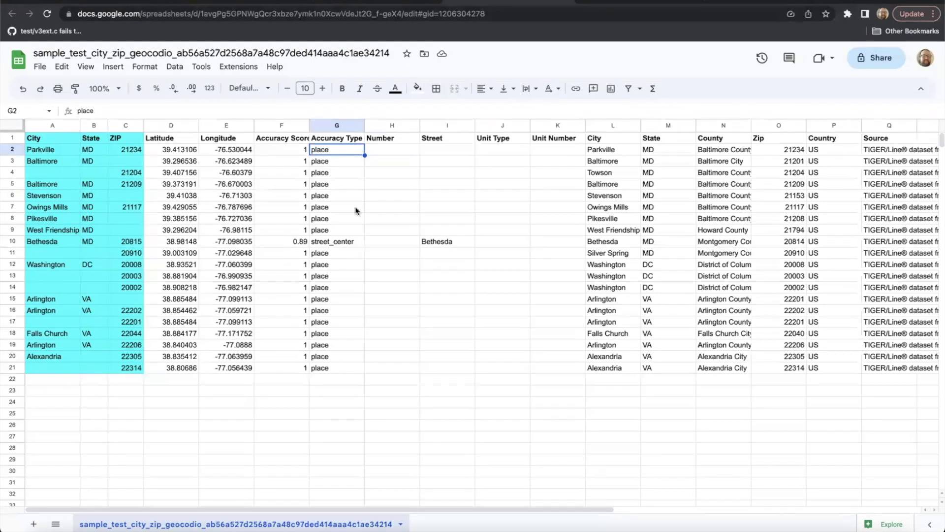
left_click(621, 4)
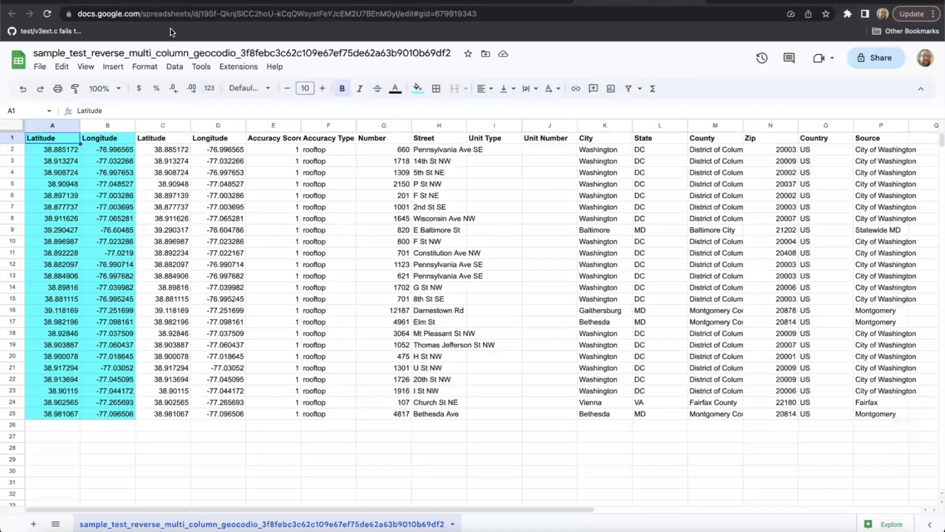
- Upload sample_list_split_headers.csv from the Samples for Tutorial folder to Geocodio's spreadsheet uploader
left_click(114, 1)
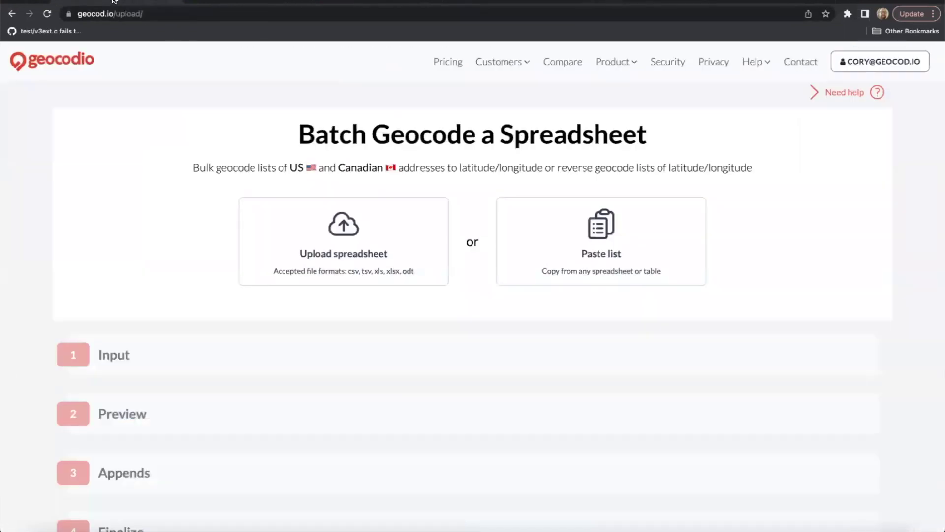
left_click(353, 233)
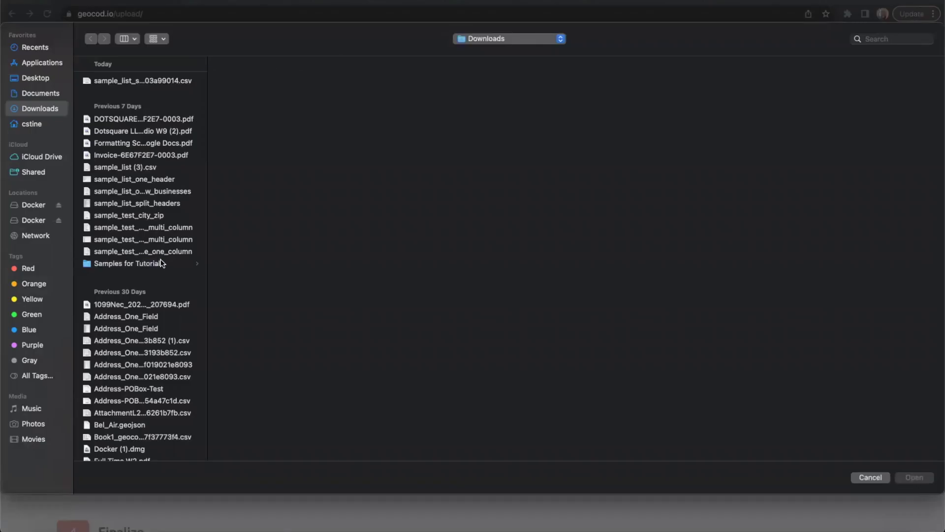
left_click(163, 263)
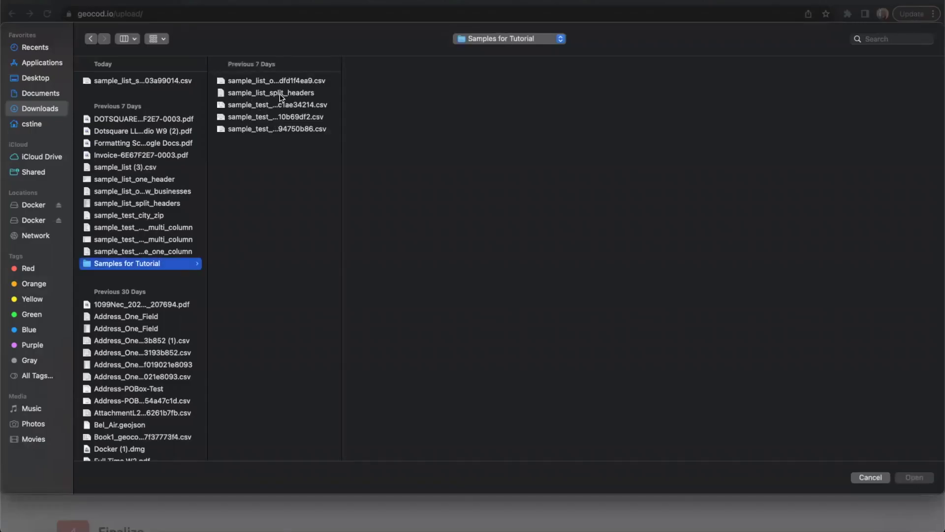
left_click(271, 94)
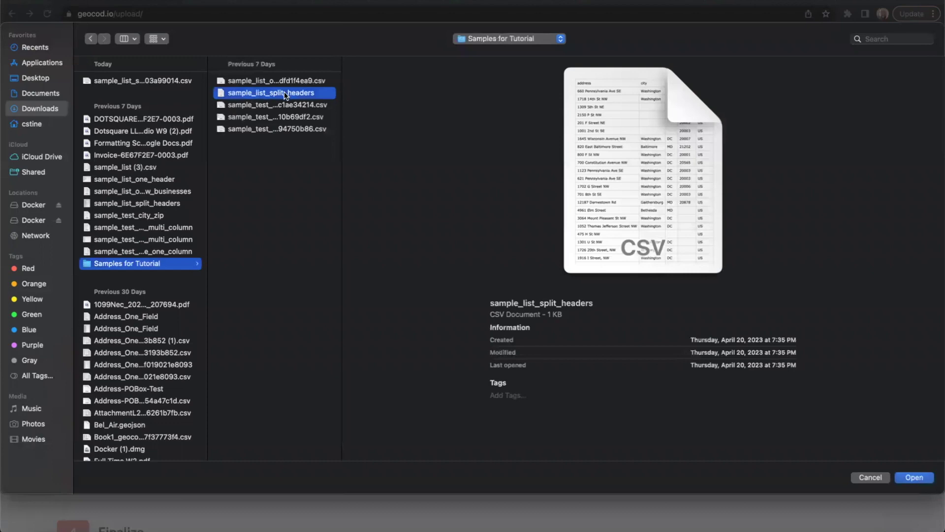
double_click(304, 94)
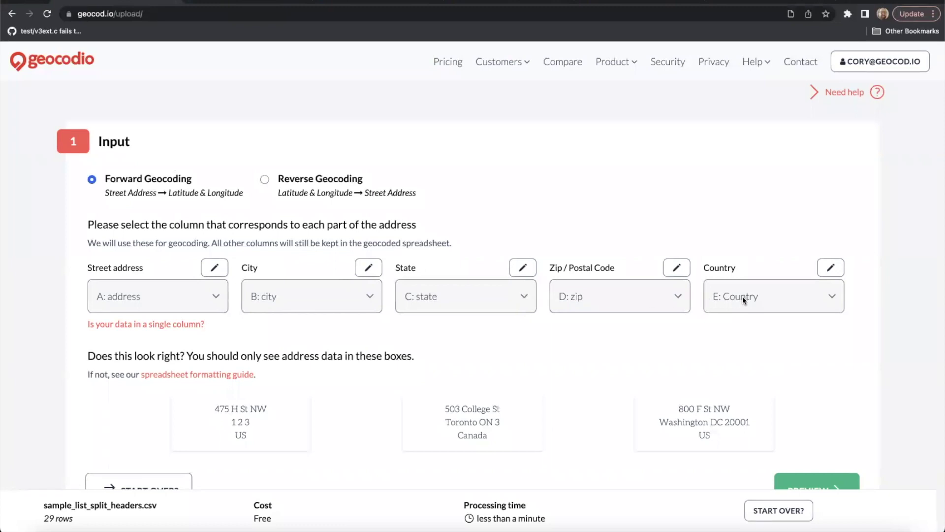
left_click(146, 302)
left_click(138, 296)
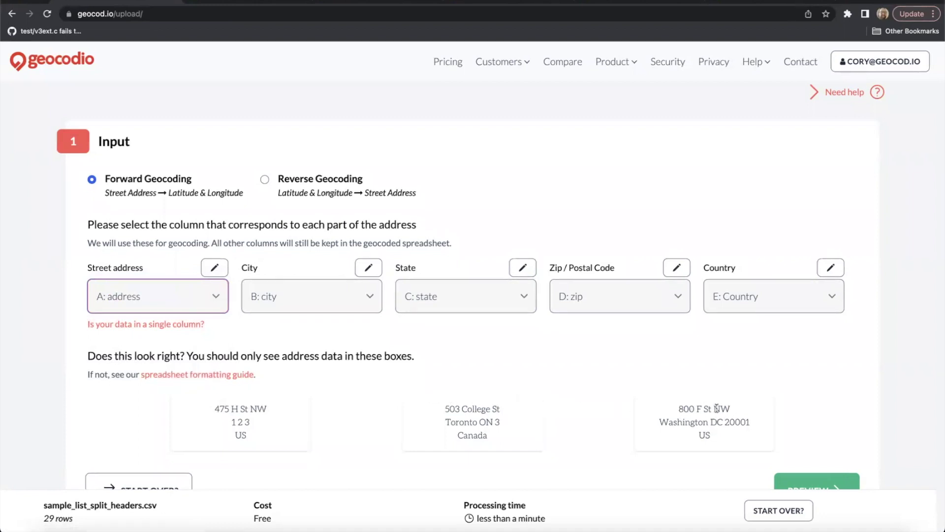
scroll(716, 408, "down", 1)
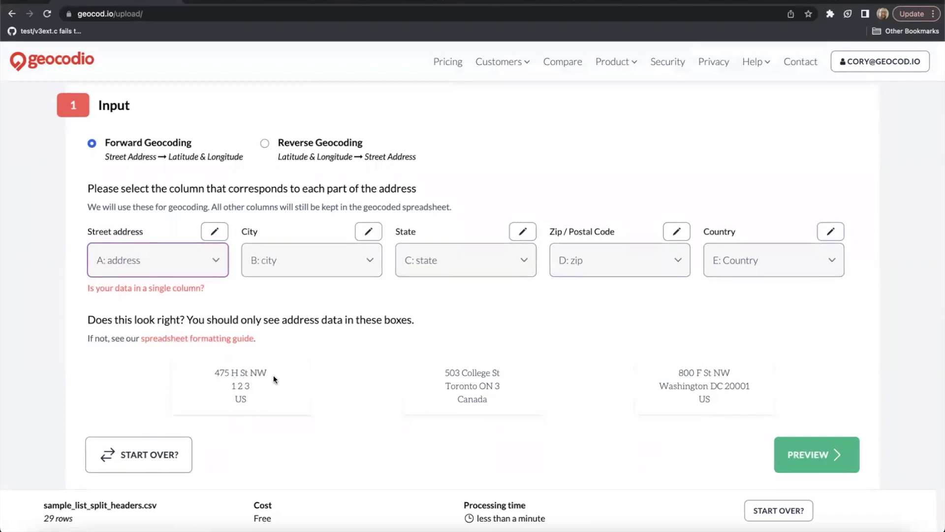
double_click(240, 399)
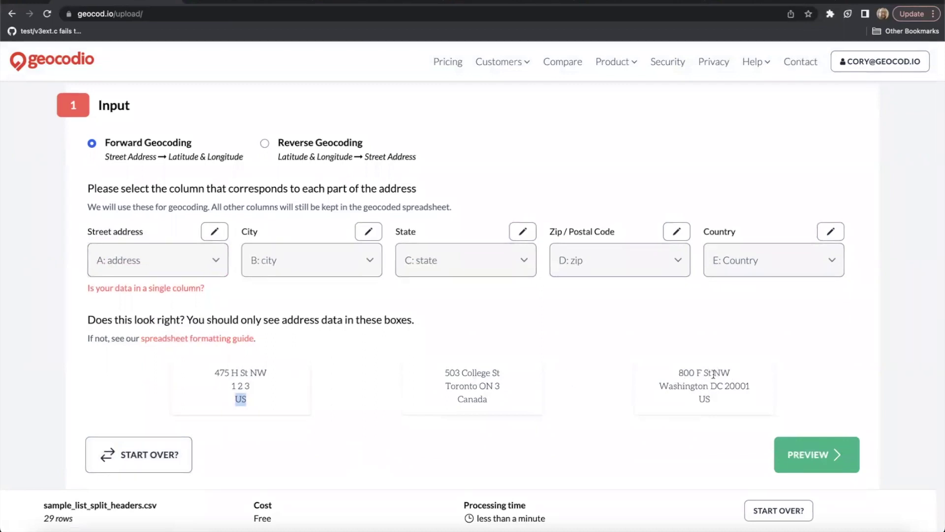
left_click_drag(736, 401, 678, 380)
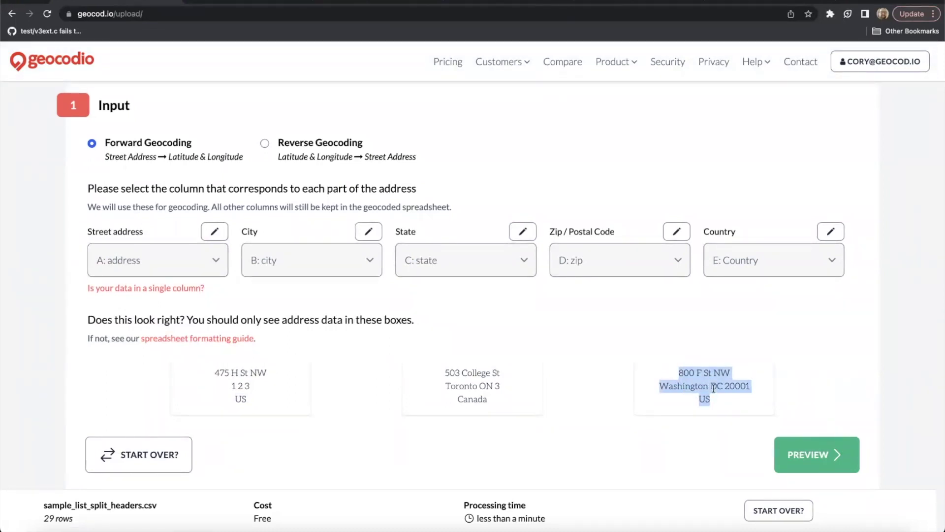
- Preview the sample points on the map, zoom in to check them, and accept with 'Yes, looks good'
left_click(831, 463)
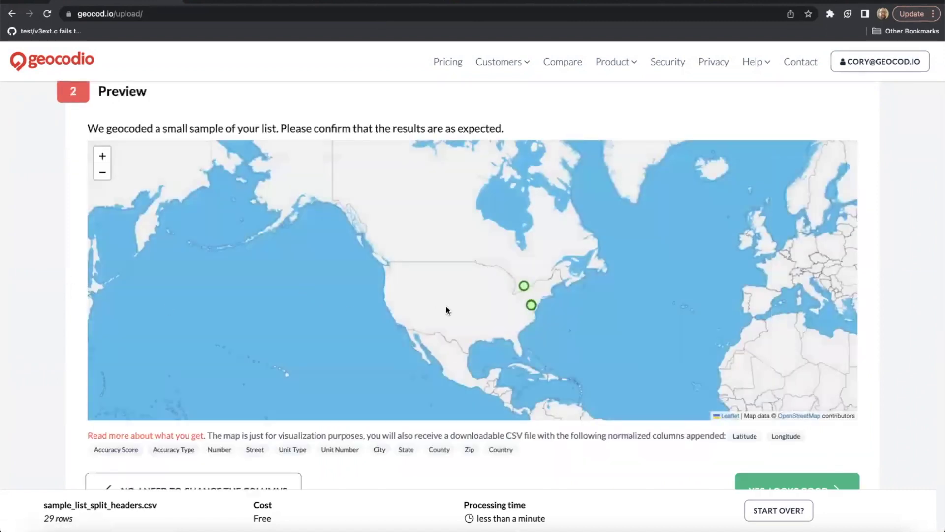
scroll(558, 290, "up", 4)
scroll(504, 296, "up", 1)
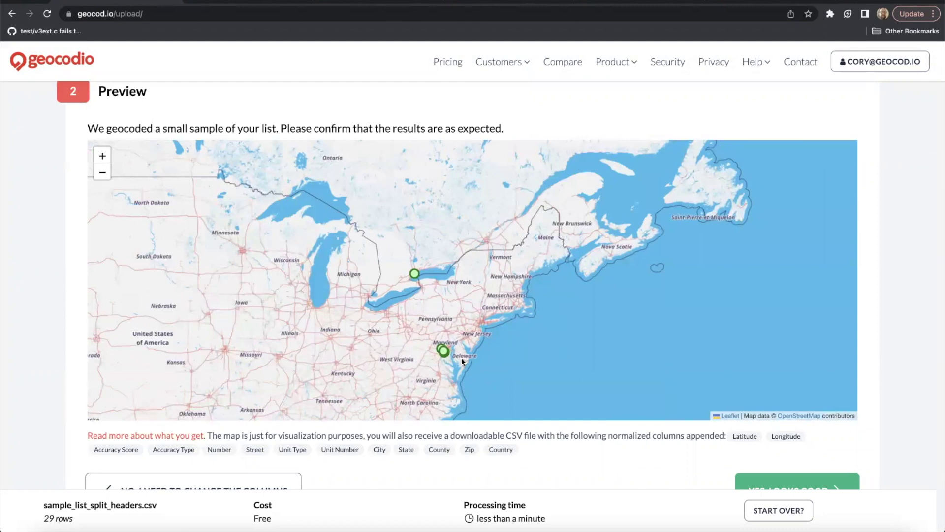
scroll(450, 360, "up", 2)
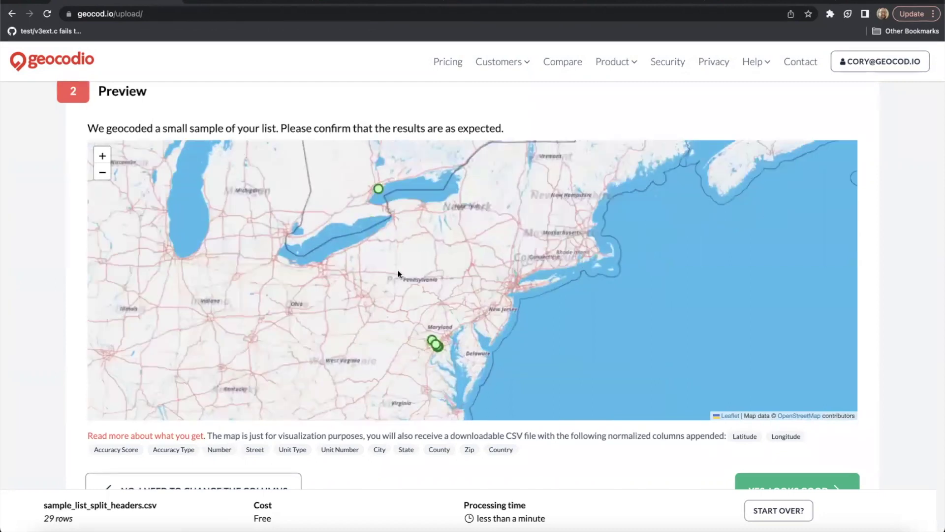
left_click_drag(376, 216, 350, 172)
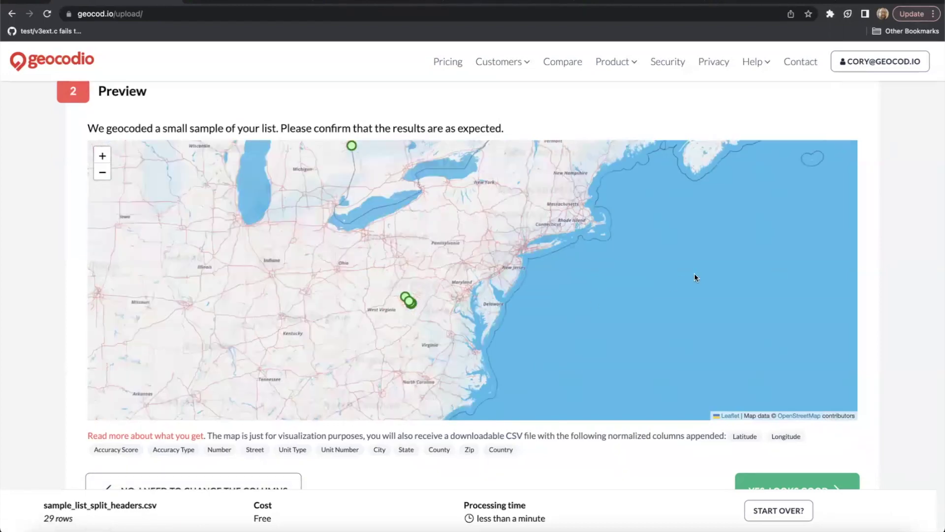
scroll(694, 274, "down", 1)
scroll(903, 376, "down", 1)
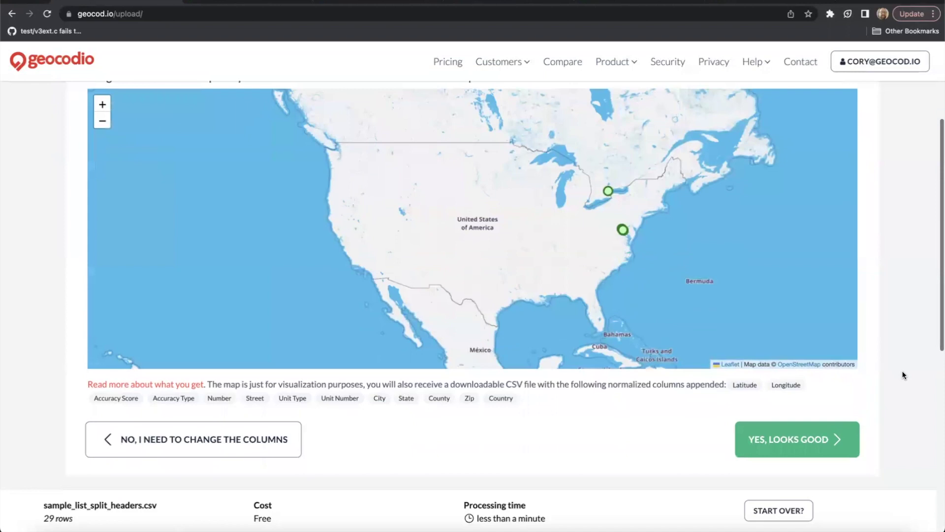
left_click(808, 449)
scroll(318, 255, "up", 1)
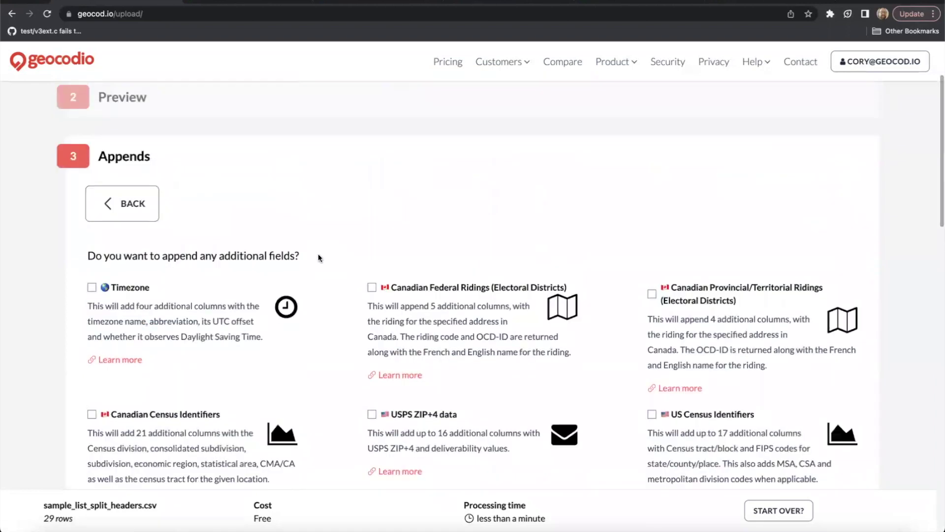
- Continue past the Appends options without adding fields and start the geocoding job
scroll(318, 257, "down", 3)
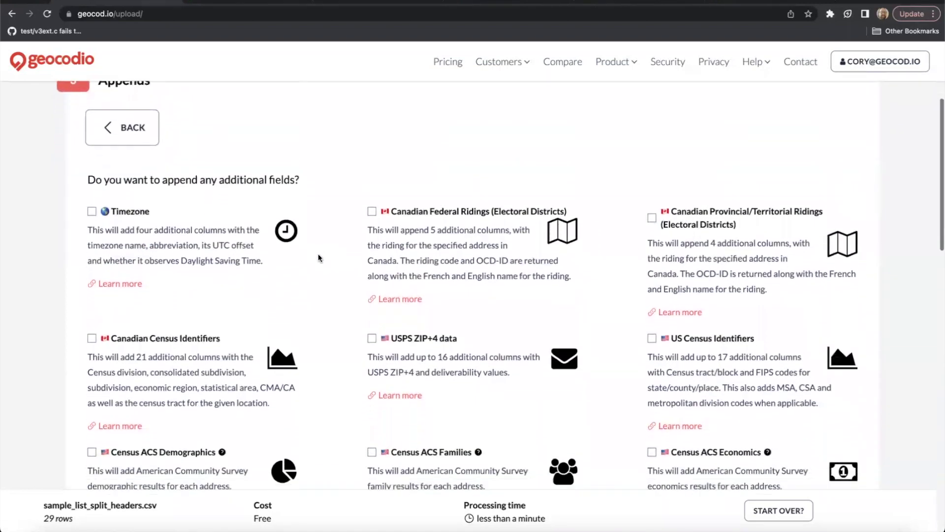
scroll(318, 256, "down", 3)
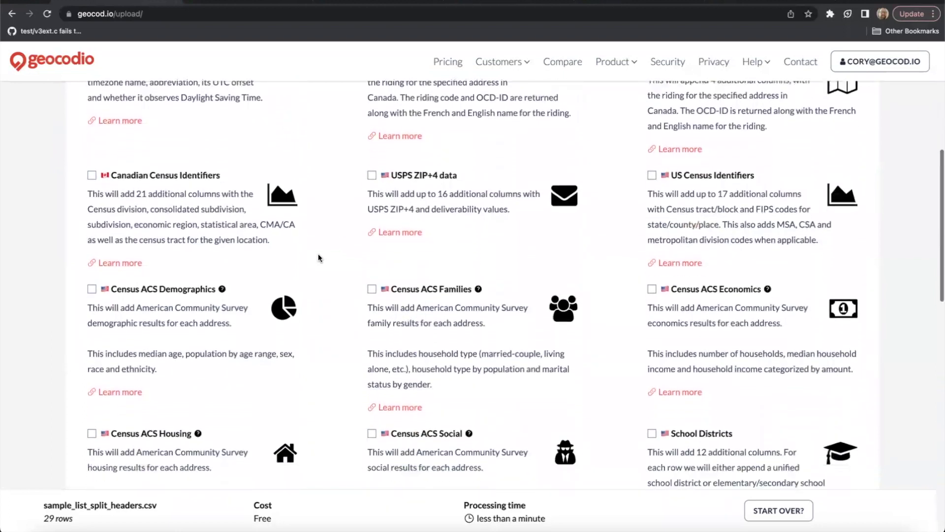
scroll(318, 257, "down", 2)
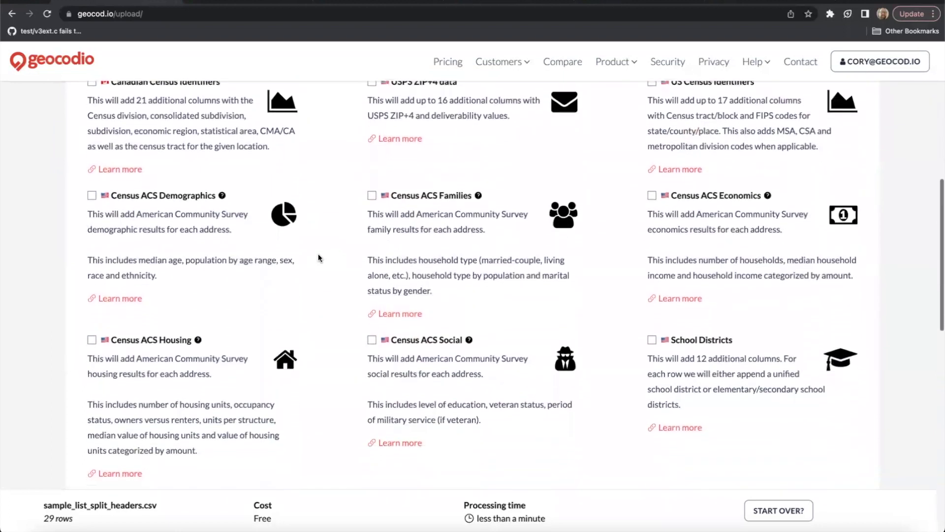
scroll(319, 255, "down", 4)
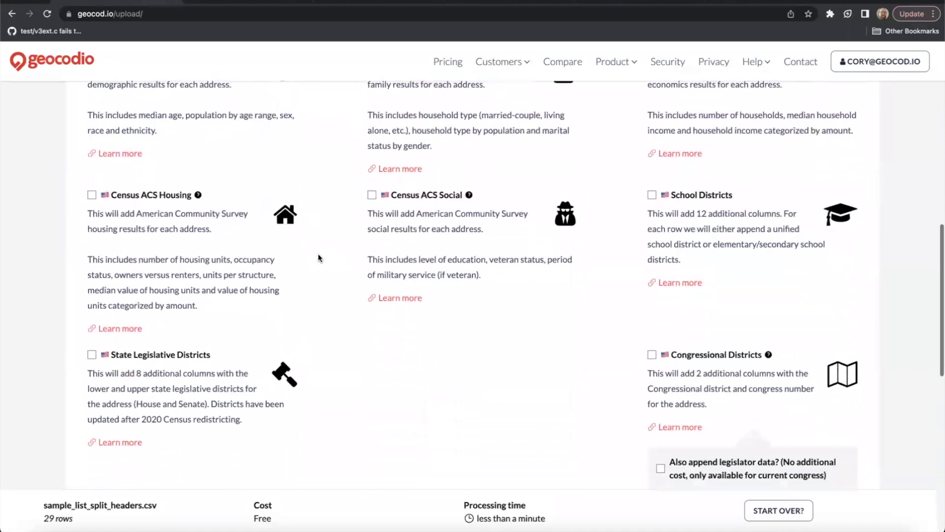
scroll(318, 253, "down", 4)
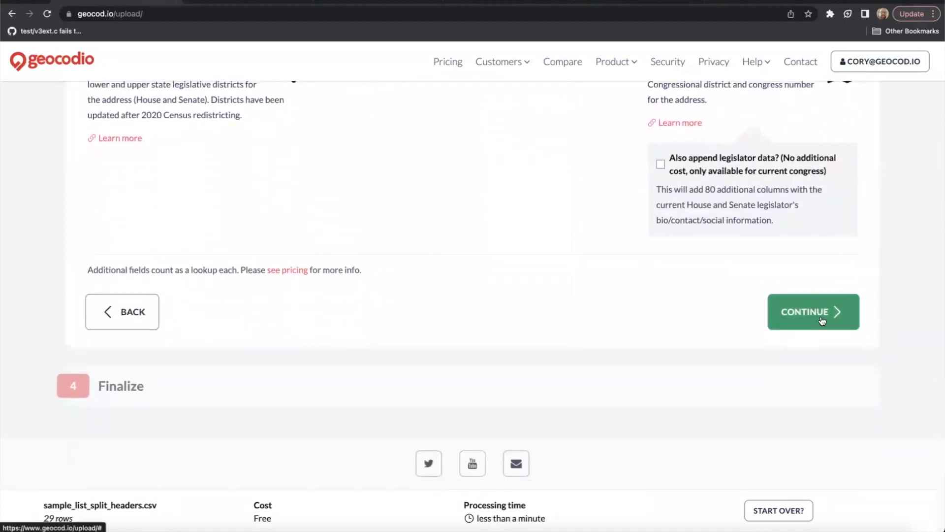
left_click(822, 321)
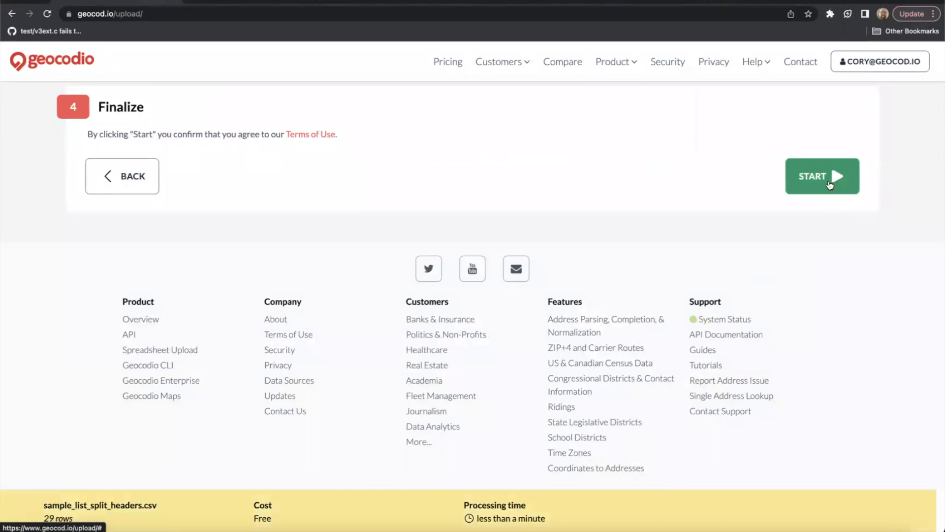
left_click(830, 184)
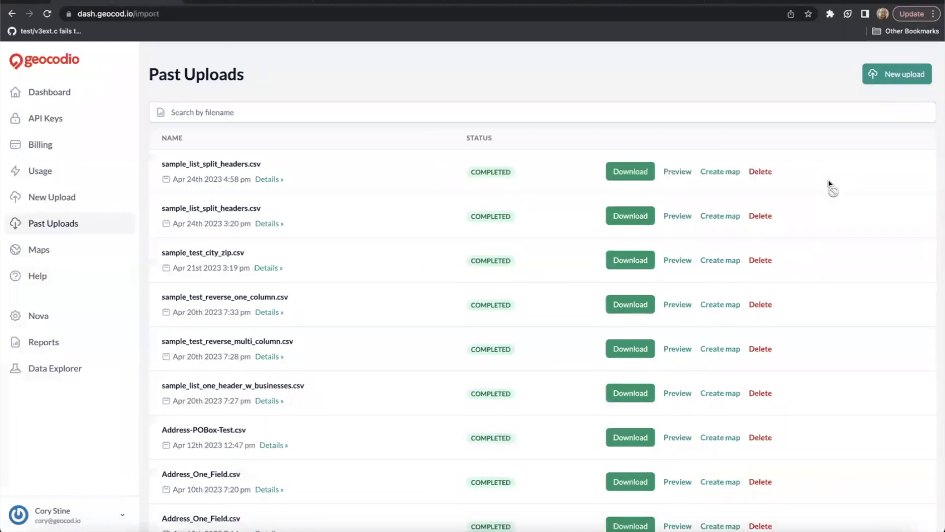
- Download the completed geocoded results file and open it in Numbers
left_click(647, 172)
left_click(60, 517)
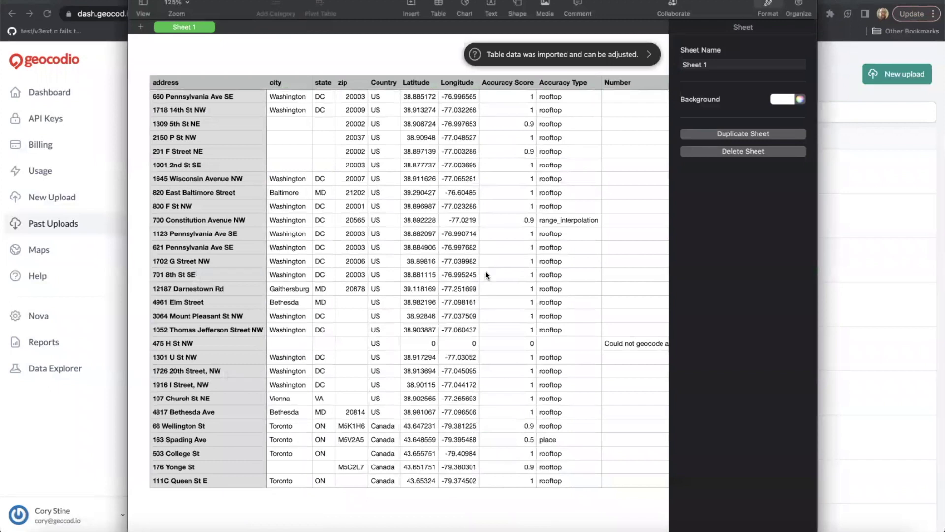
left_click(416, 95)
left_click(469, 98)
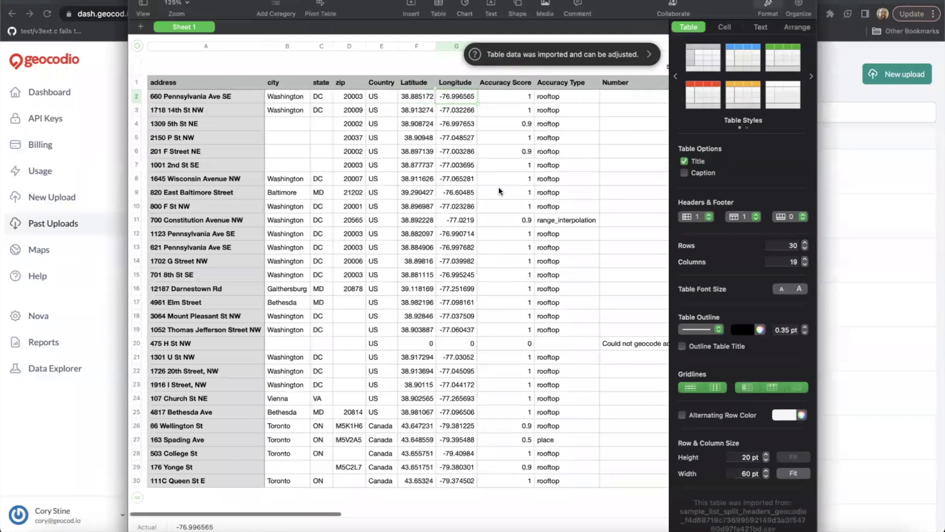
- Scroll across the new columns and check the first address's accuracy score and type
scroll(498, 190, "right", 10)
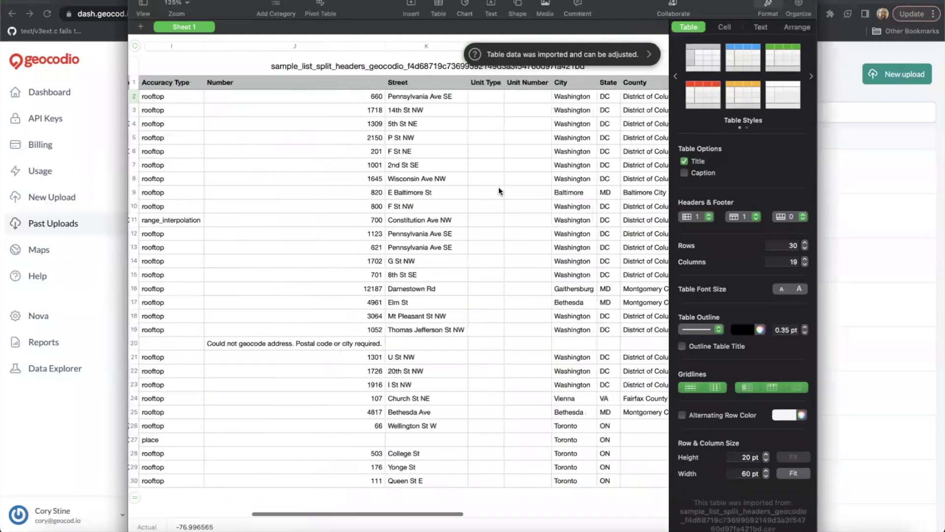
scroll(498, 187, "right", 4)
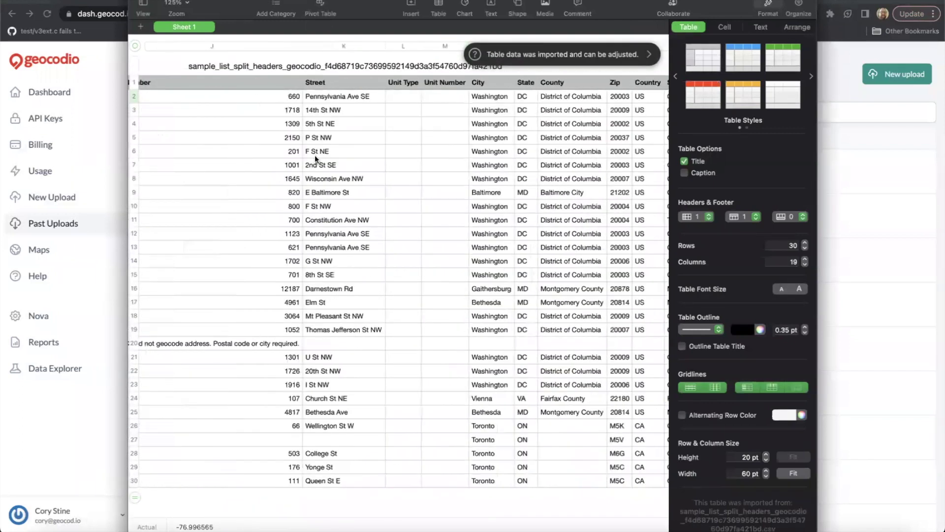
scroll(314, 161, "left", 15)
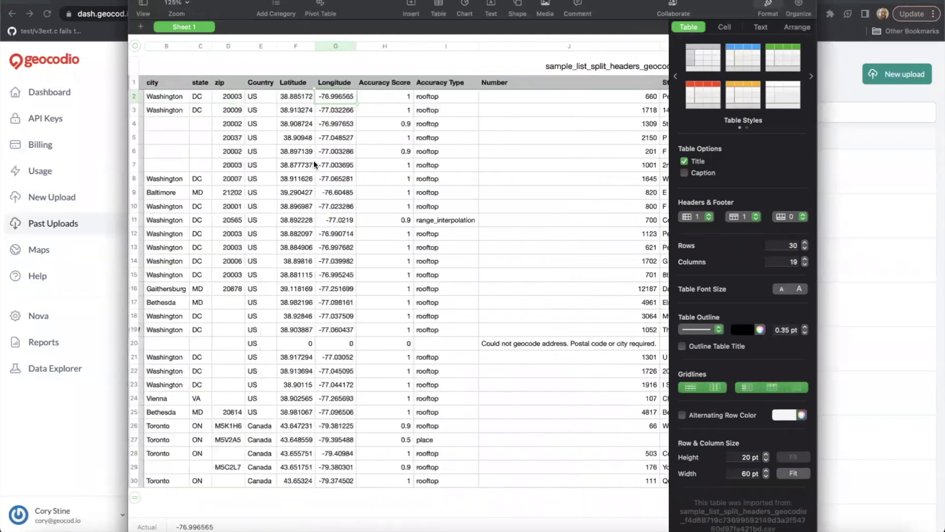
scroll(315, 160, "left", 5)
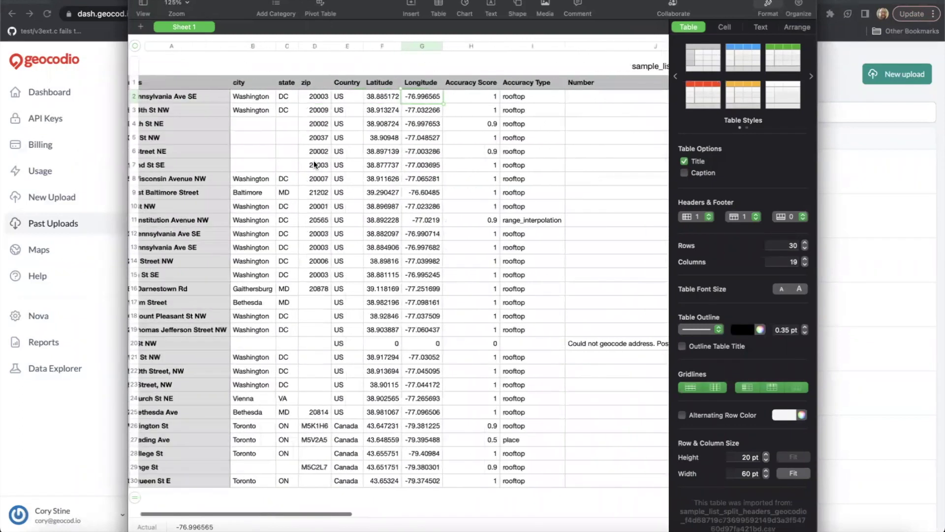
left_click(510, 97)
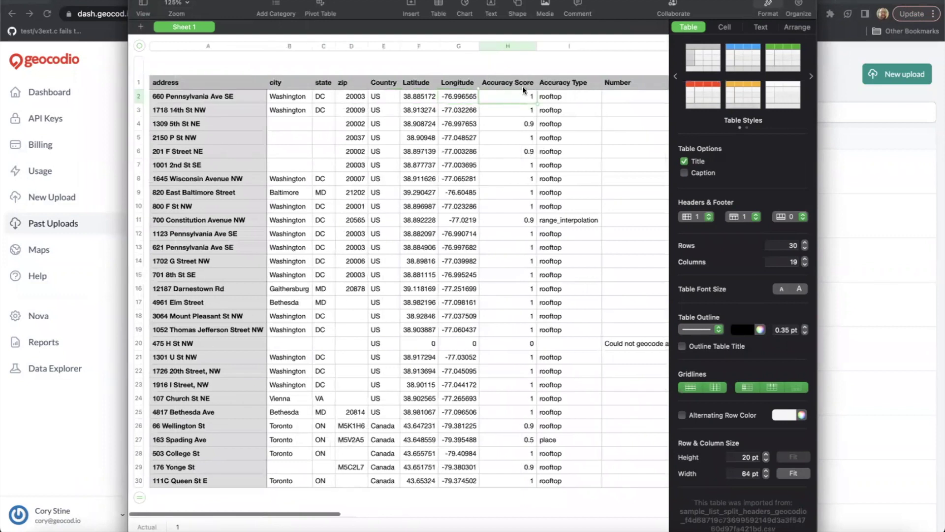
left_click(580, 96)
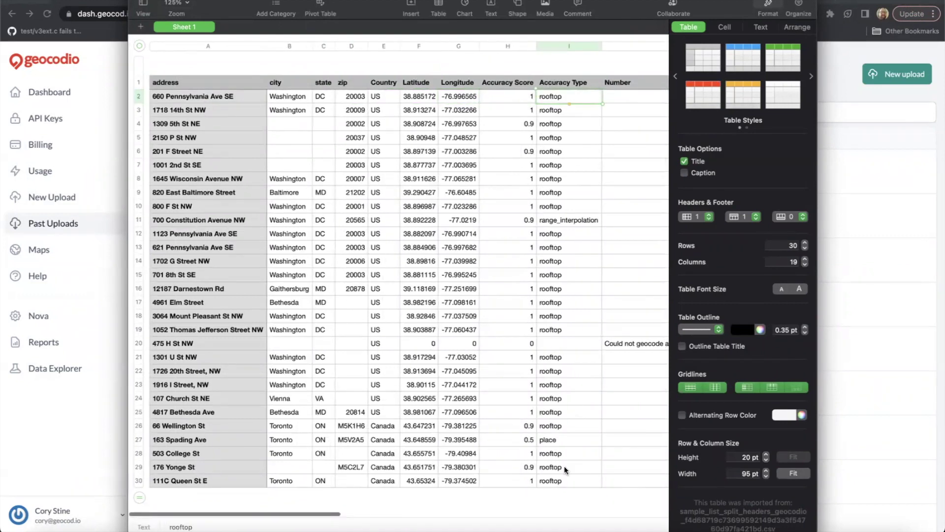
left_click(213, 344)
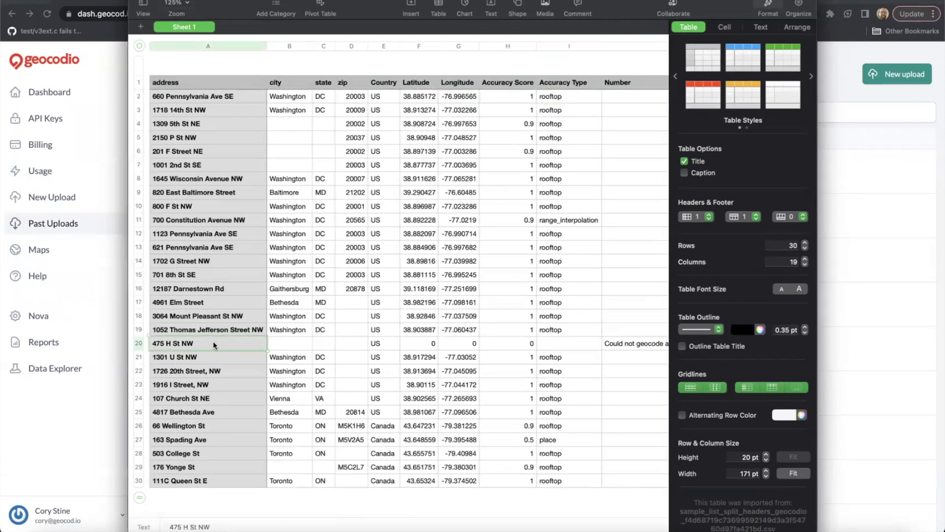
scroll(447, 331, "right", 5)
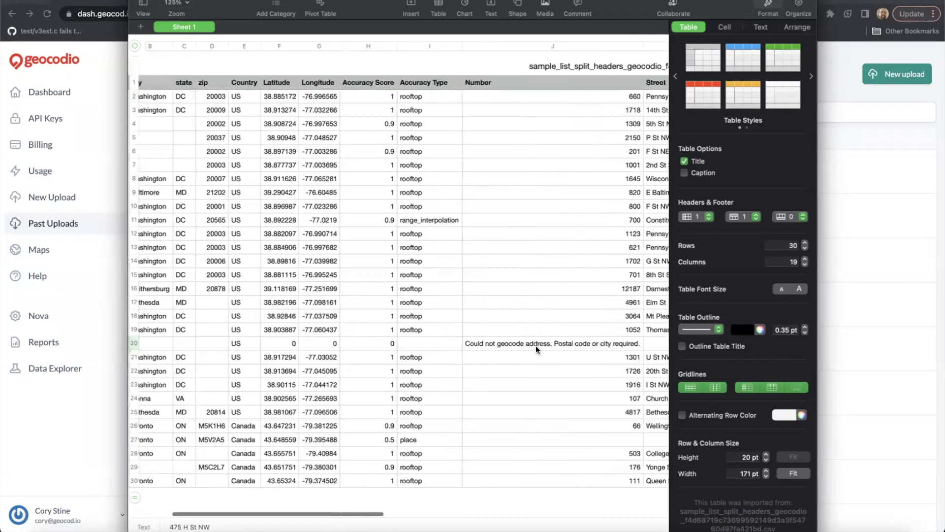
left_click(536, 345)
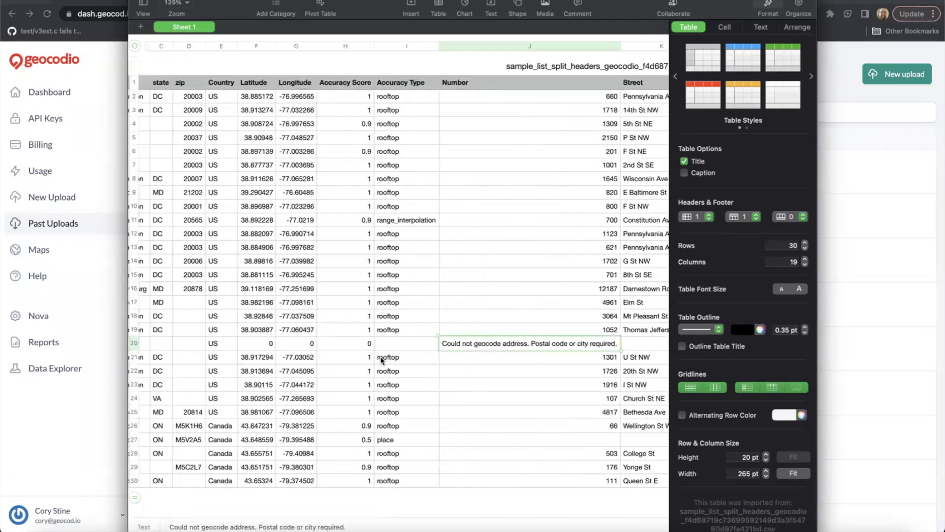
scroll(380, 356, "left", 1)
scroll(381, 356, "left", 5)
left_click(178, 345)
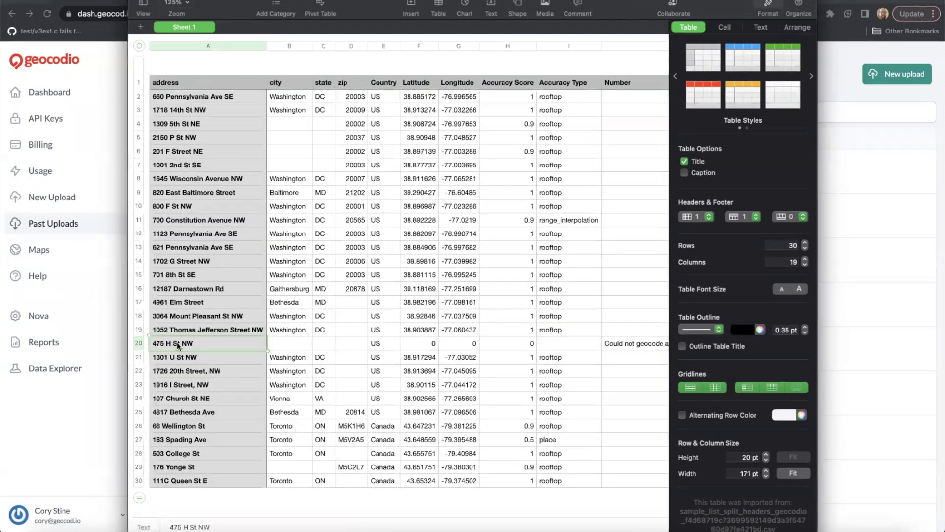
left_click(293, 343)
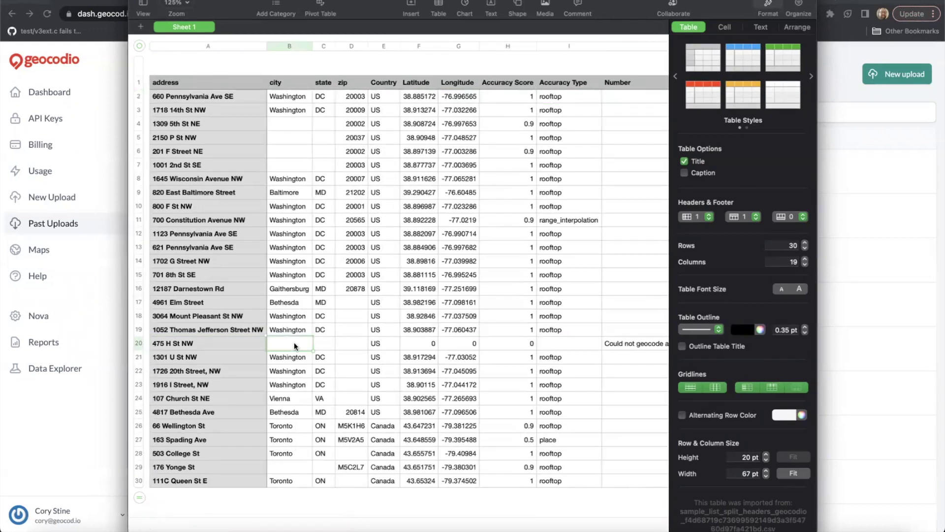
key("shift+Right")
key("shift+Right")
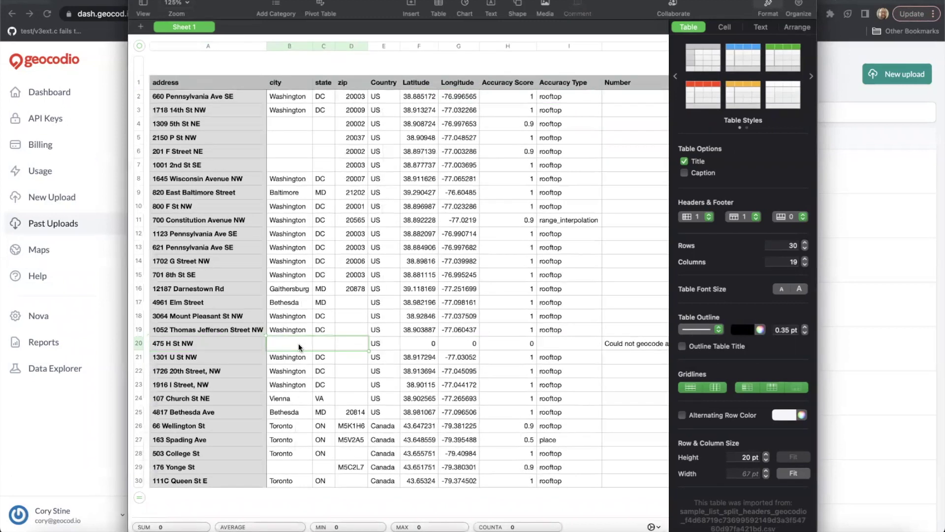
scroll(299, 344, "right", 5)
left_click(485, 344)
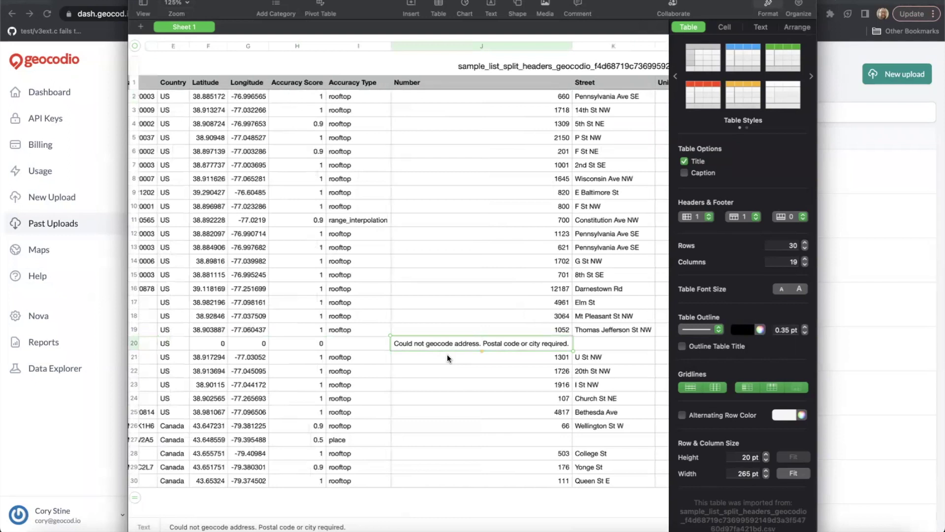
scroll(447, 353, "left", 5)
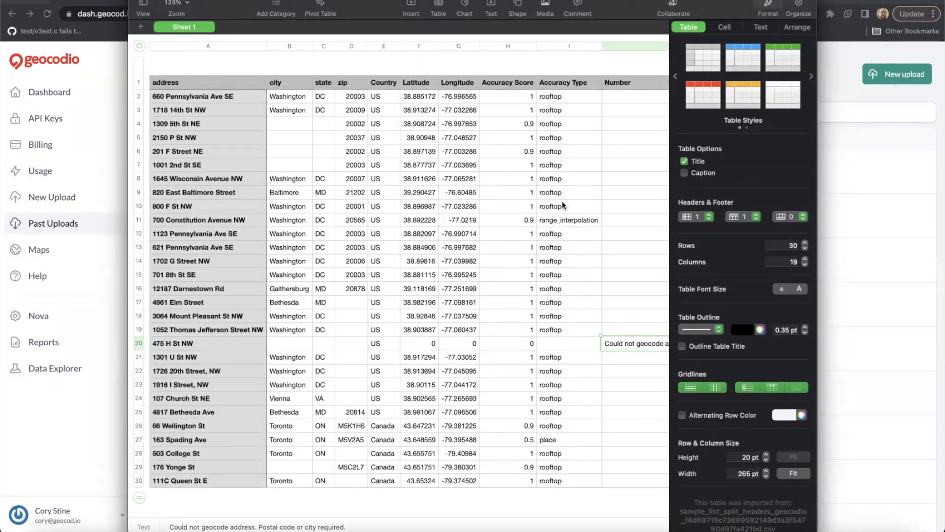
left_click(554, 101)
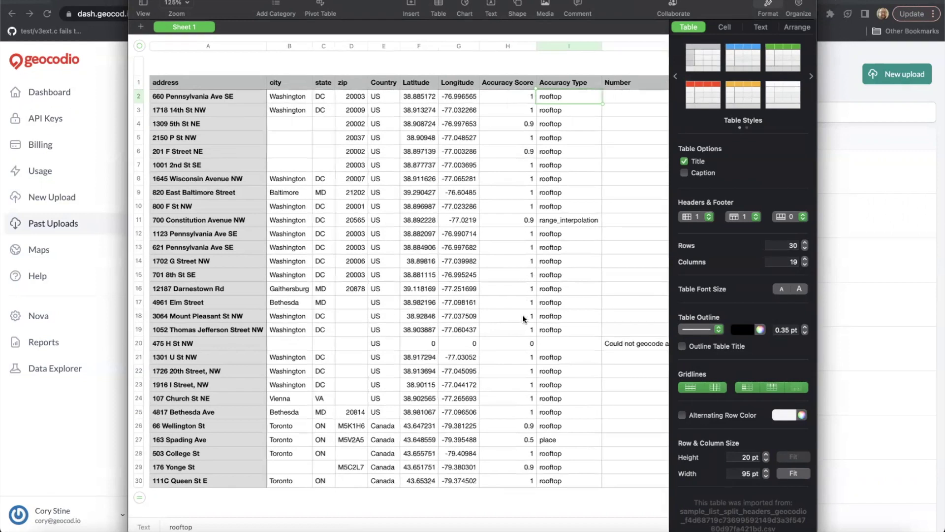
left_click(508, 428)
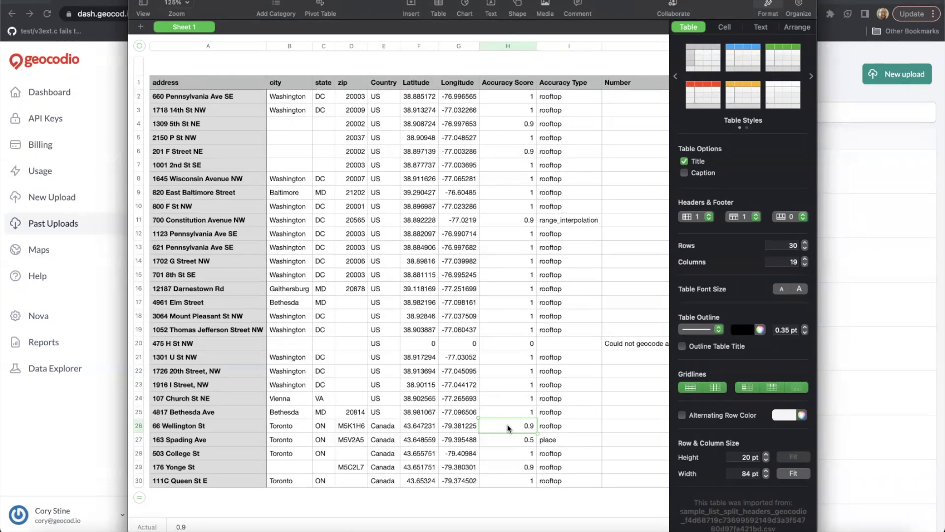
left_click(512, 433)
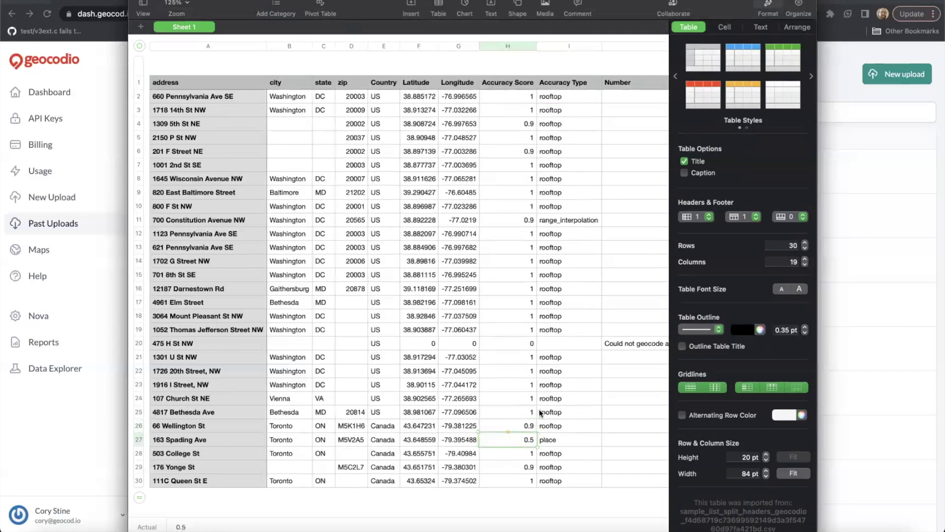
left_click(565, 221)
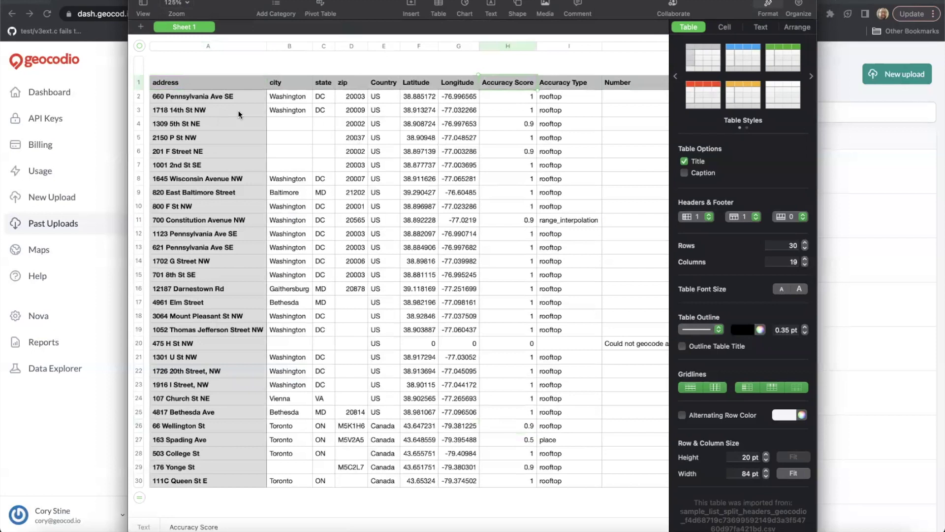
left_click(189, 80)
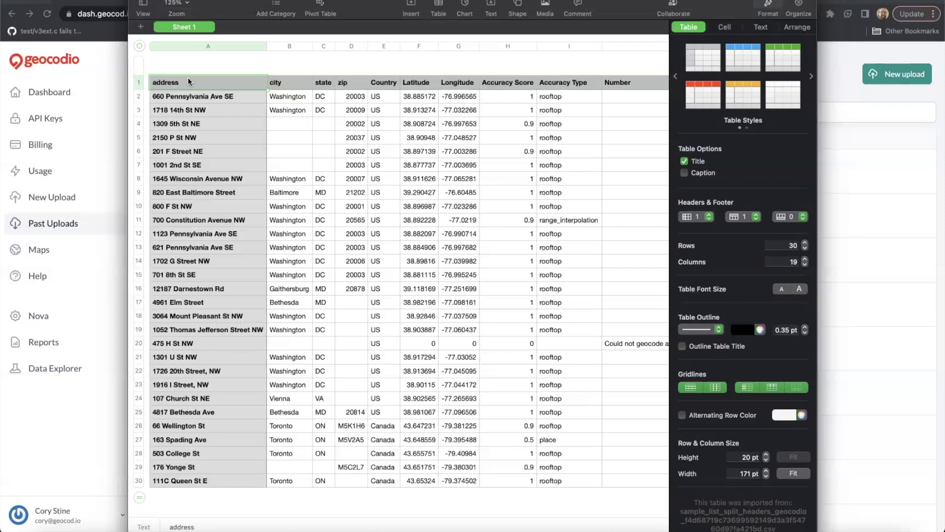
- Go from the Past Uploads dashboard to the geocod.io homepage via the address bar
left_click(116, 75)
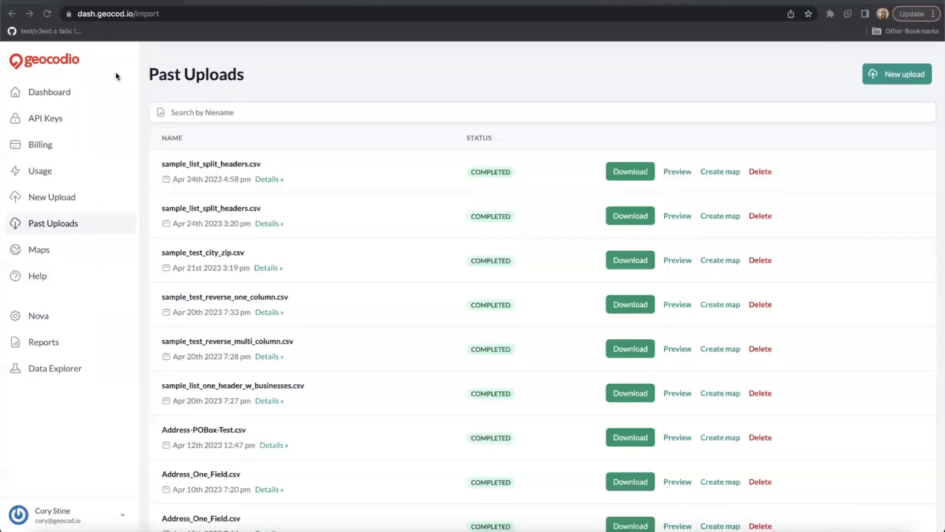
left_click(112, 14)
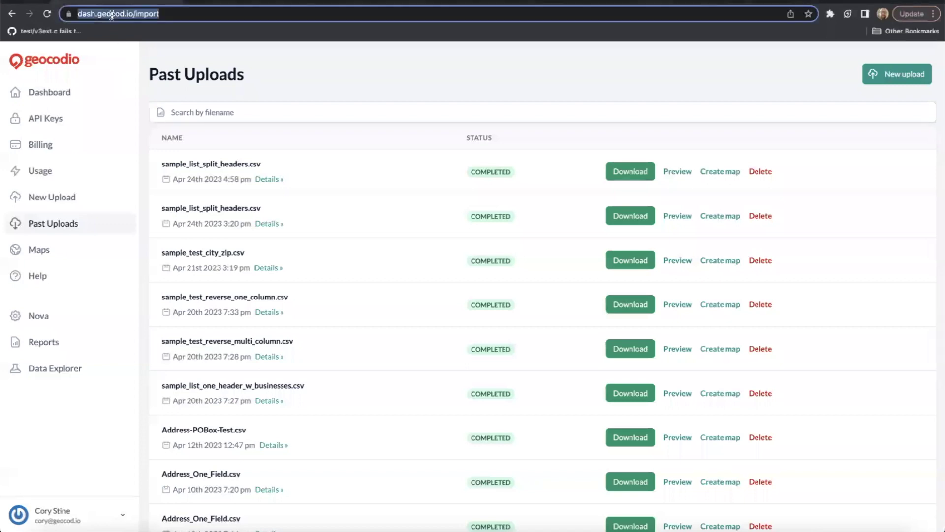
type("ge")
key("Return")
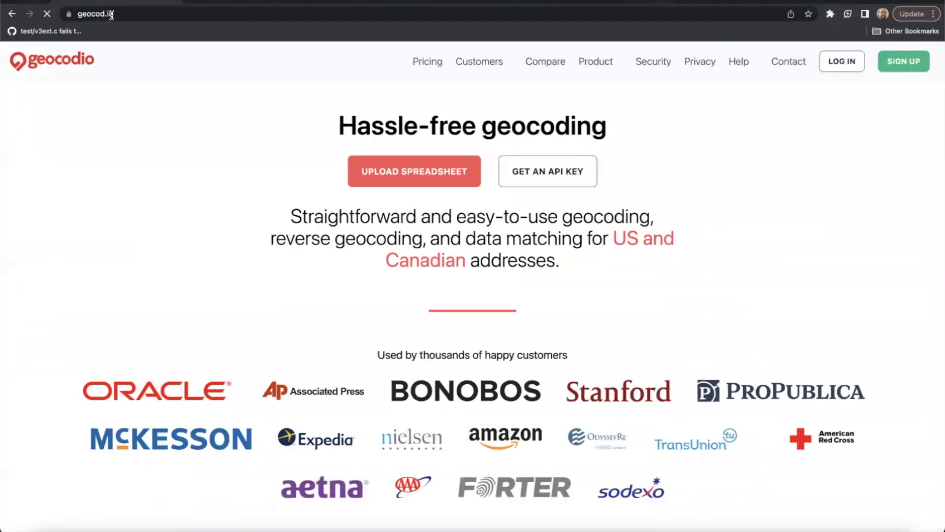